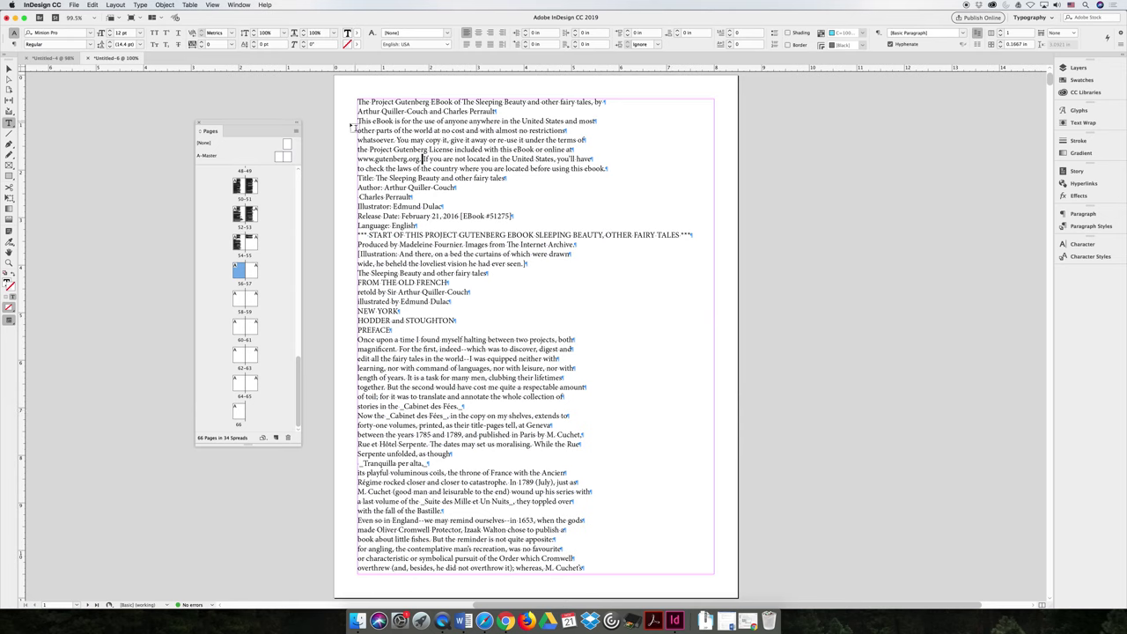
# Create a one-page Letter document with a linked 0.125 in bleed on every side.
pyautogui.click(74, 4)
pyautogui.moveTo(88, 15)
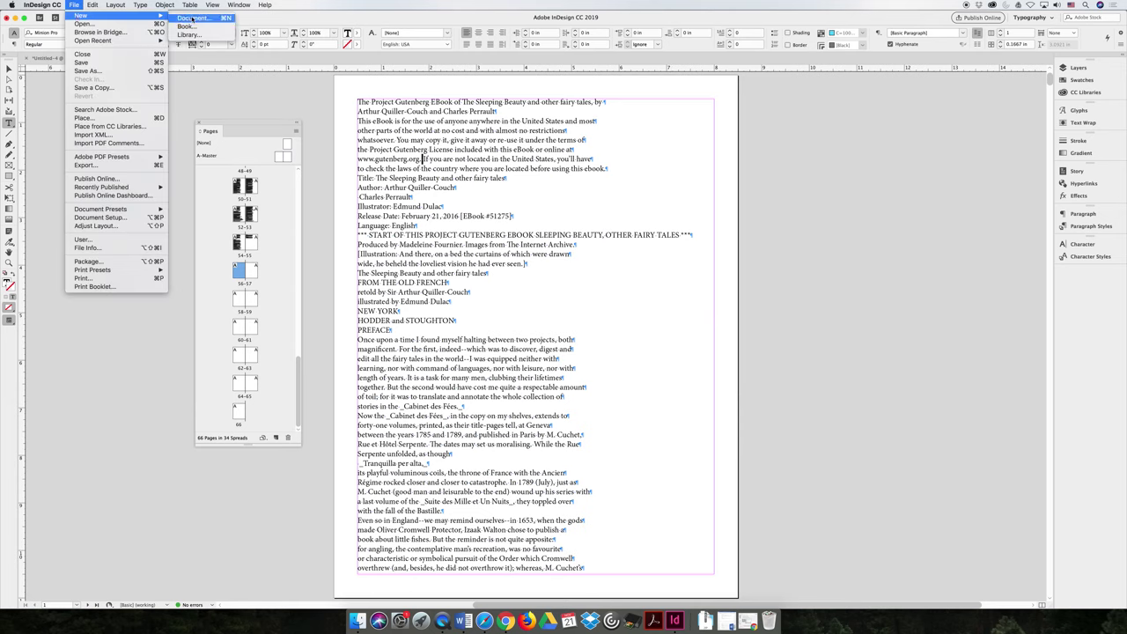
pyautogui.click(191, 18)
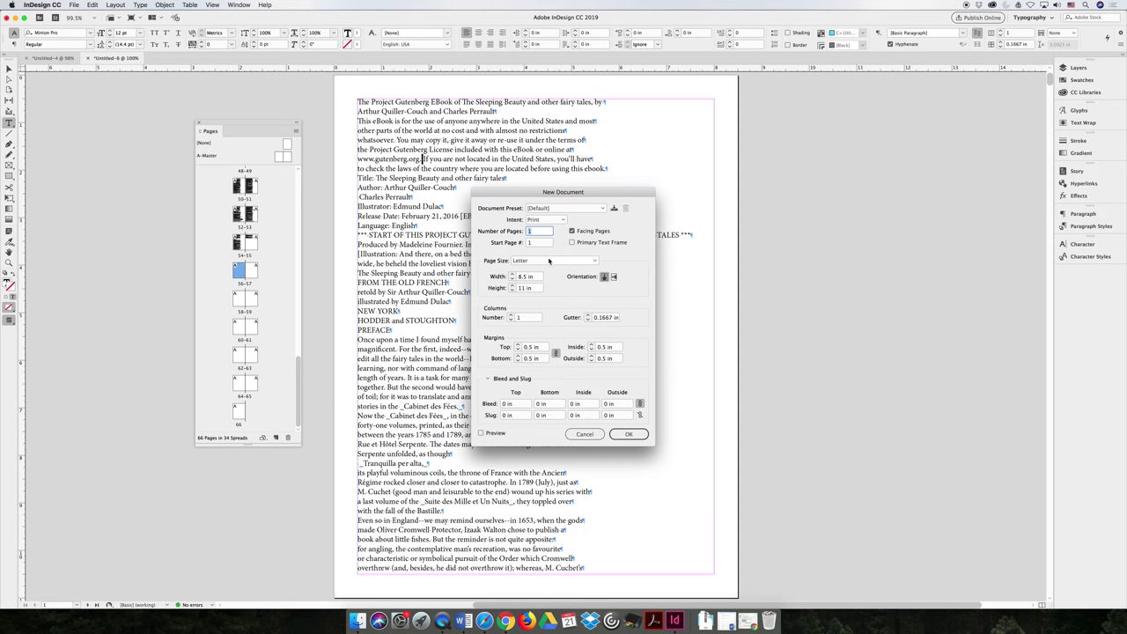
pyautogui.click(520, 407)
pyautogui.write('.125')
pyautogui.press('Tab')
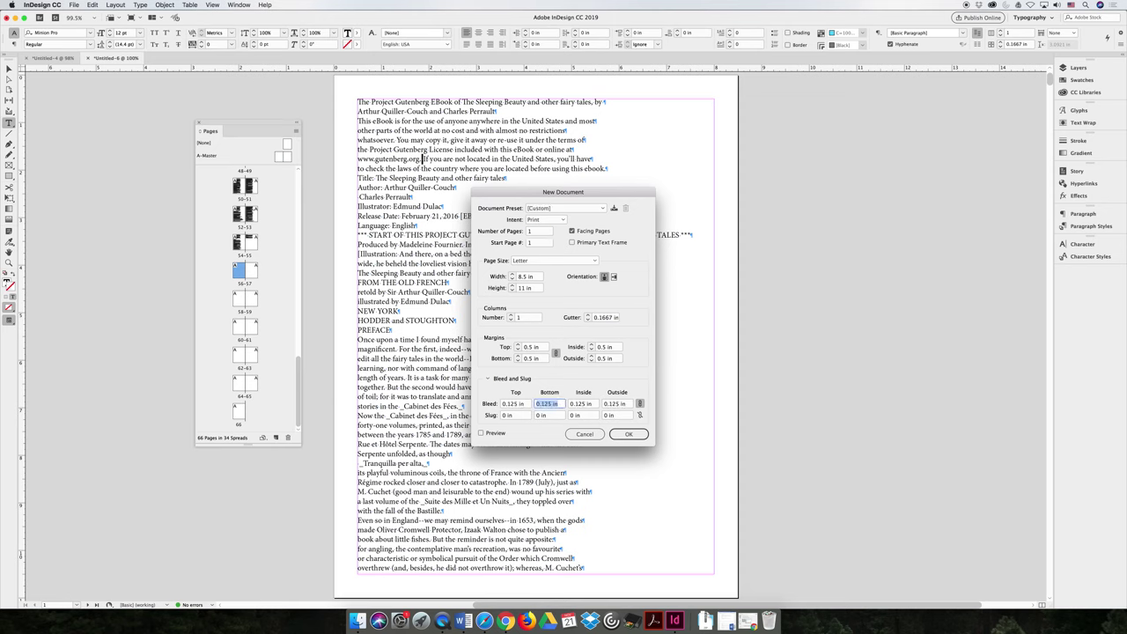
pyautogui.click(630, 435)
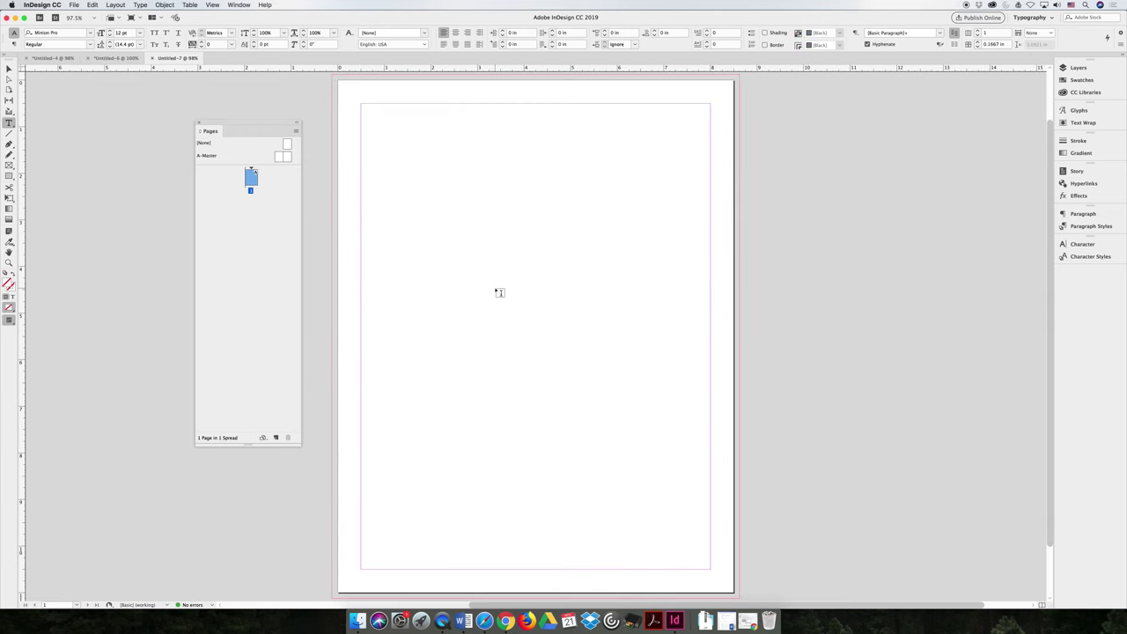
# Search the Place dialog for xlsx files and pick the travel reimbursement spreadsheet.
pyautogui.click(74, 4)
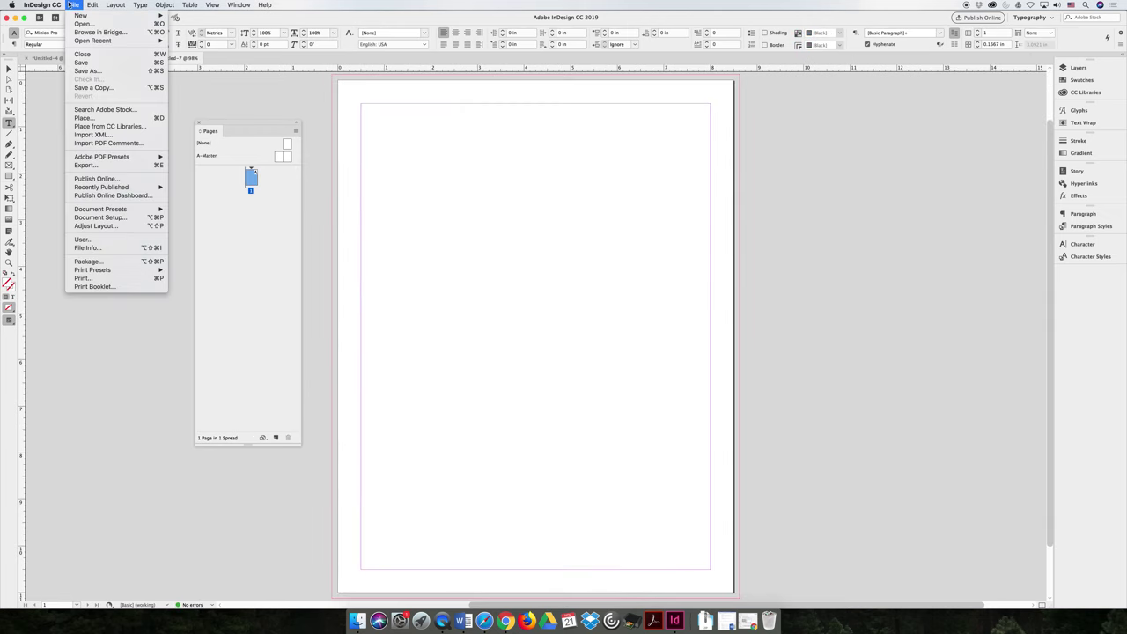
pyautogui.click(113, 118)
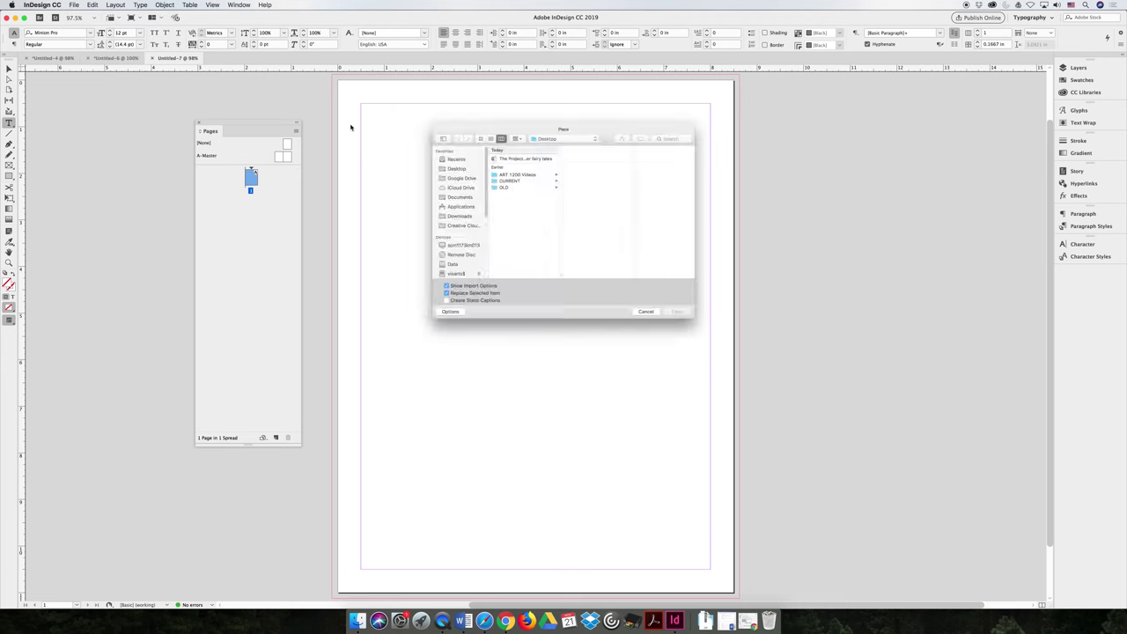
pyautogui.click(701, 123)
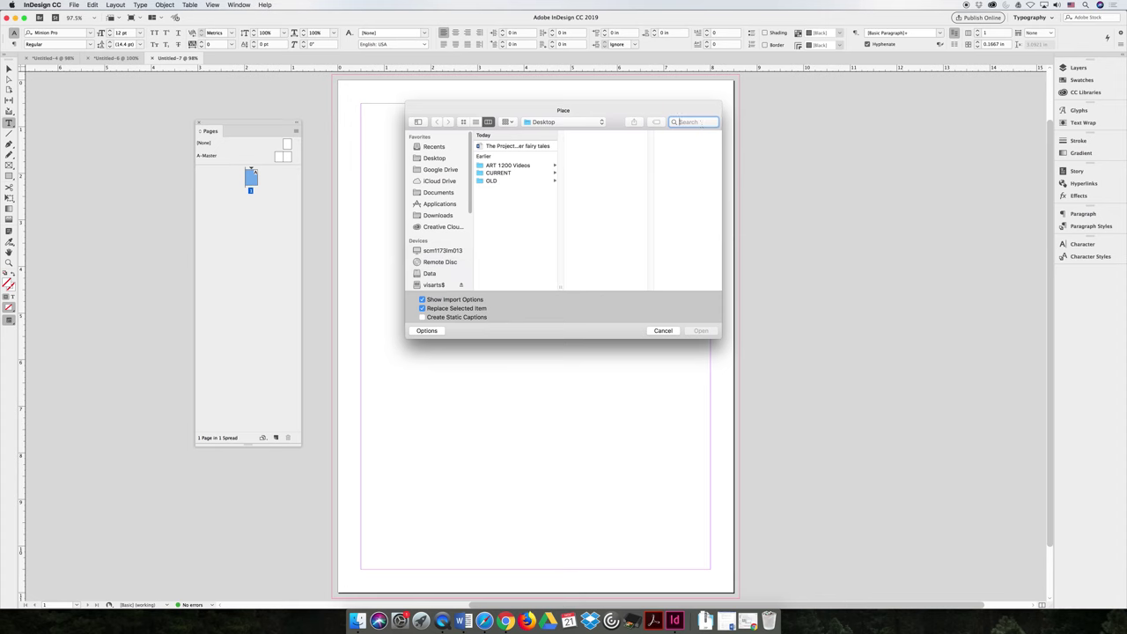
pyautogui.write('xlsx')
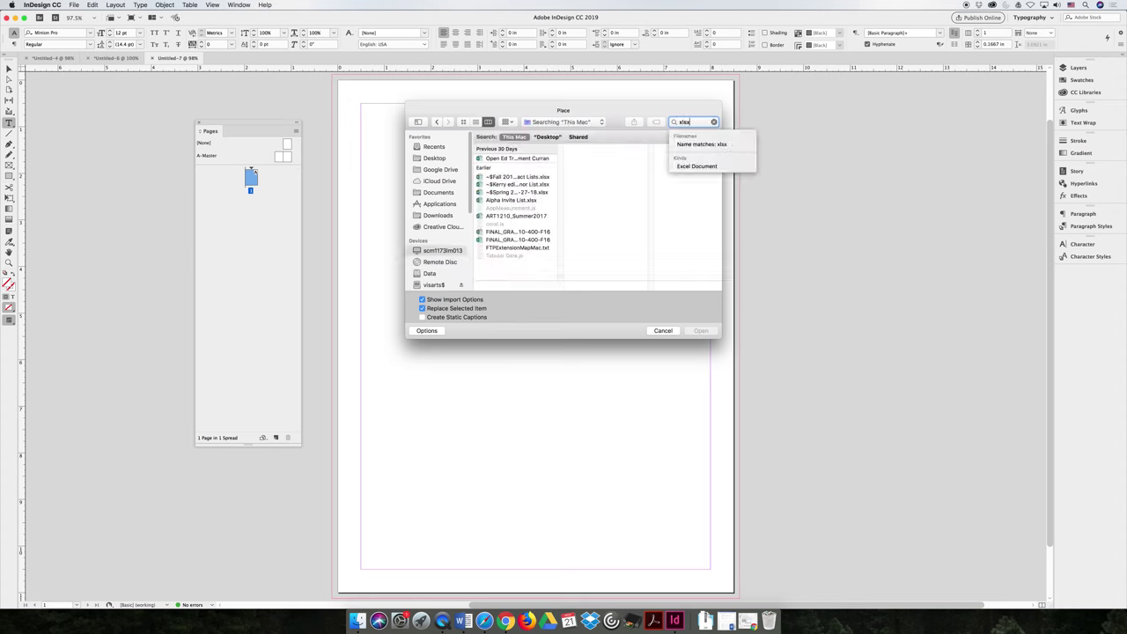
pyautogui.click(529, 158)
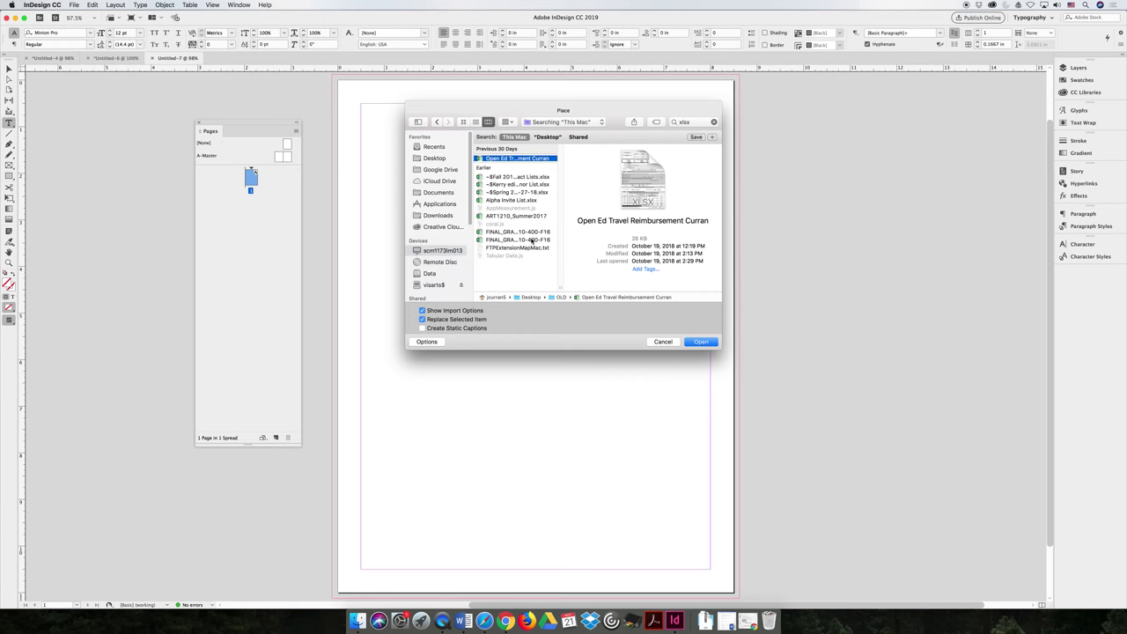
pyautogui.click(510, 216)
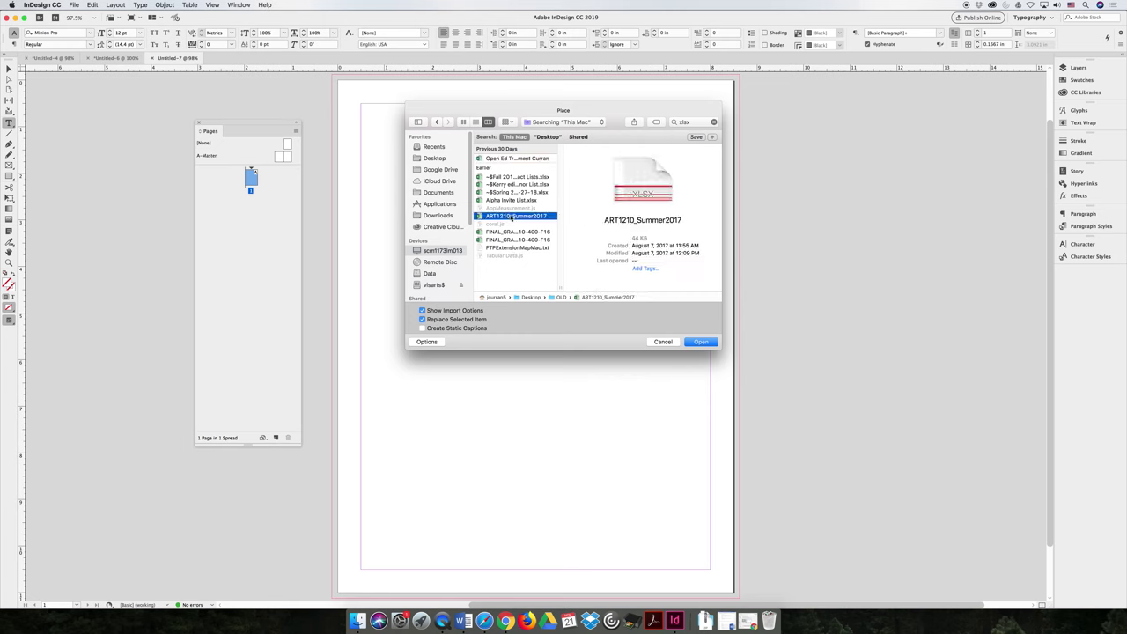
pyautogui.click(510, 200)
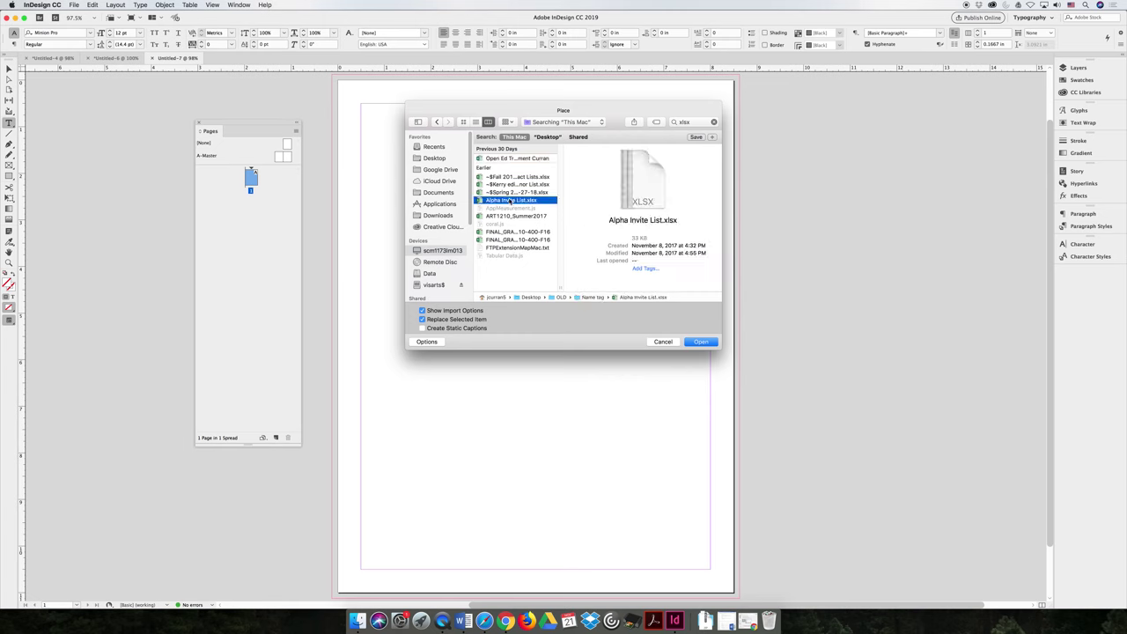
pyautogui.click(510, 192)
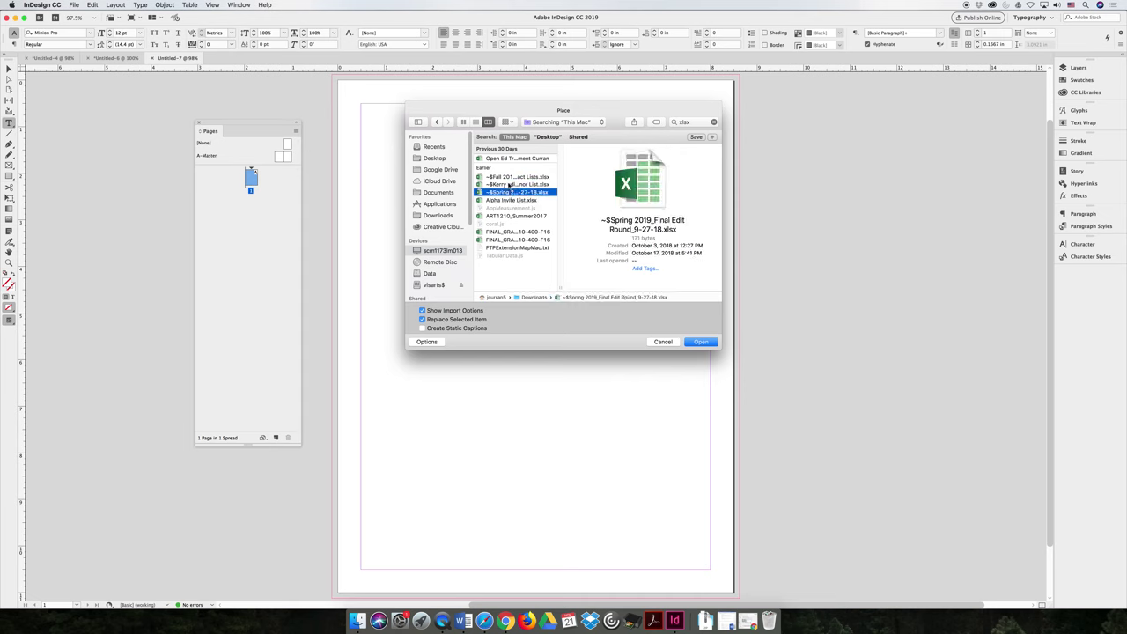
pyautogui.click(511, 184)
pyautogui.click(511, 177)
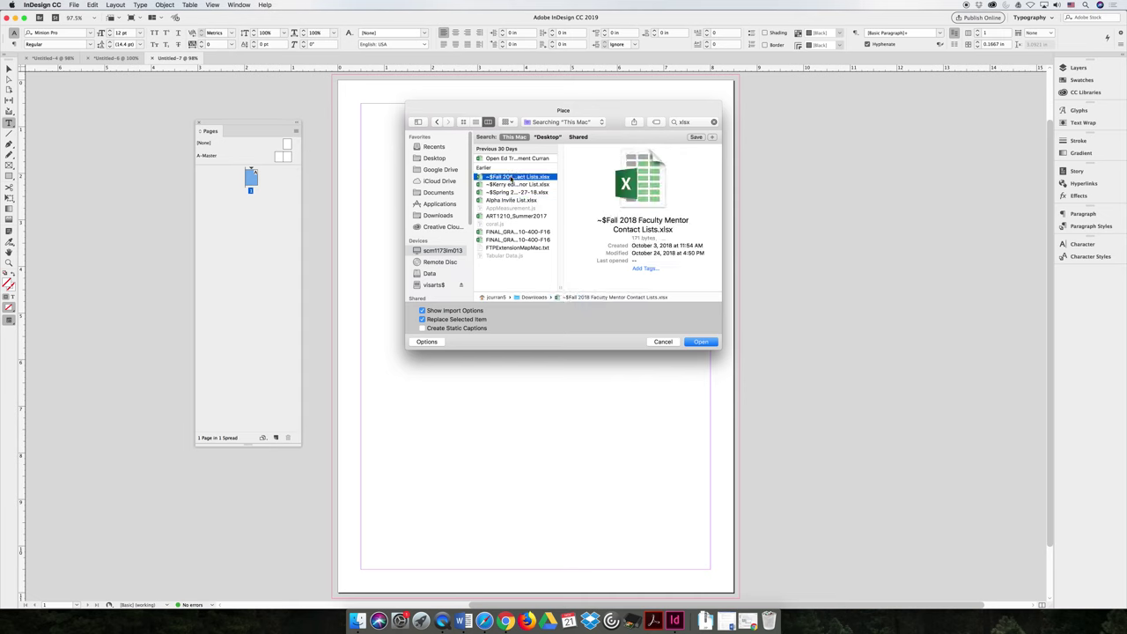
pyautogui.click(510, 159)
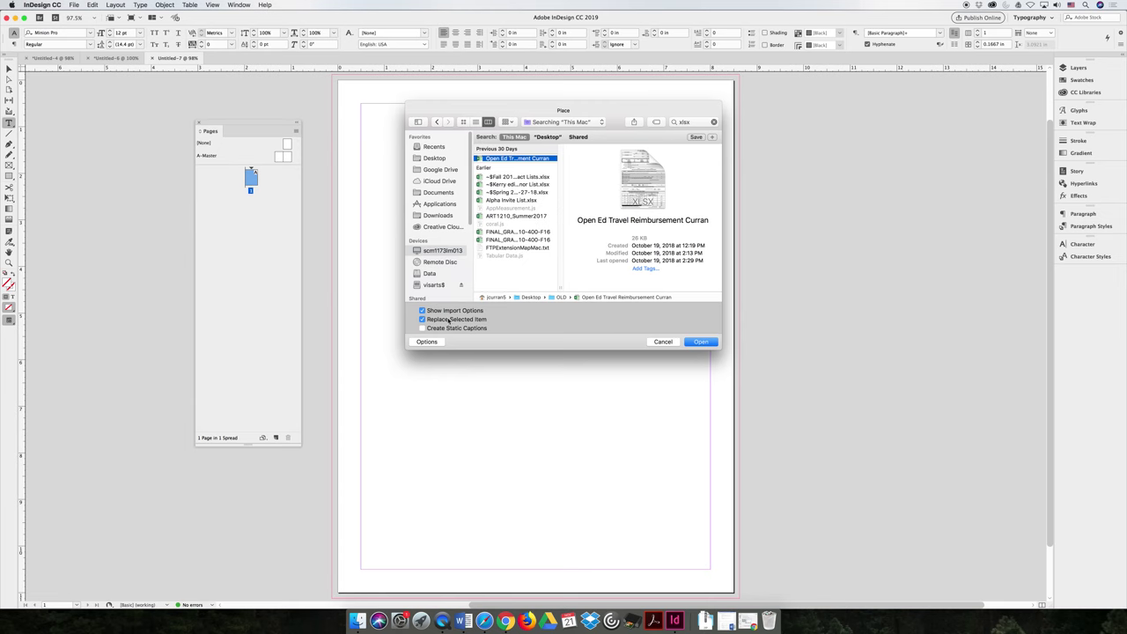
# Turn off Show Import Options and place the spreadsheet at the top-left margin.
pyautogui.click(422, 310)
pyautogui.click(699, 341)
pyautogui.click(392, 117)
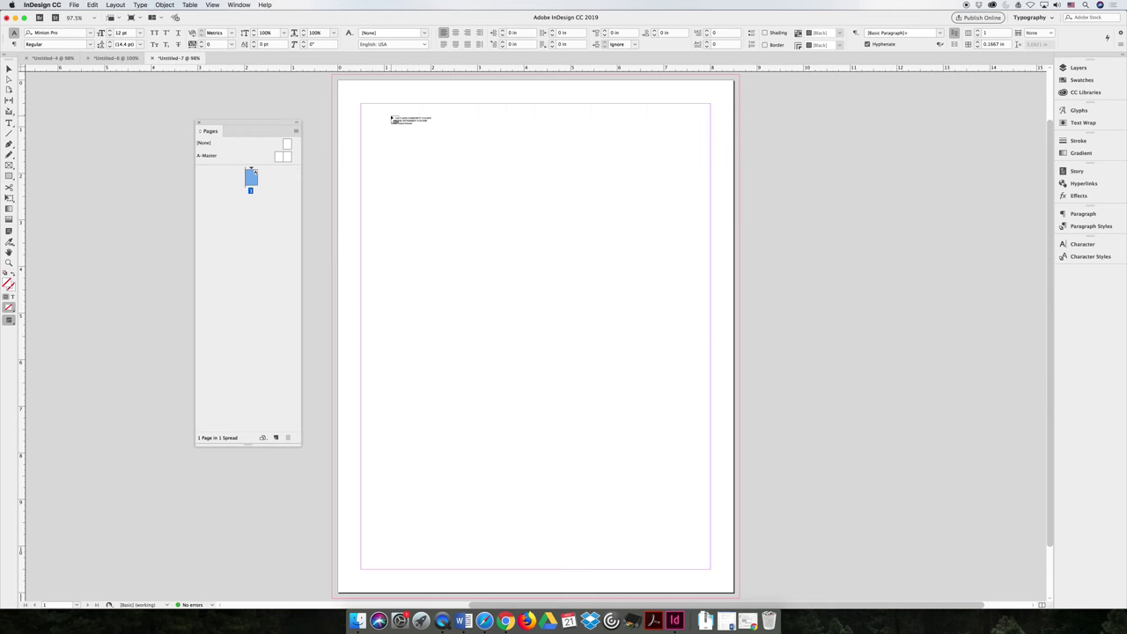
# Flow the voucher text into a margin-sized frame and turn on Show Hidden Characters.
pyautogui.click(361, 104)
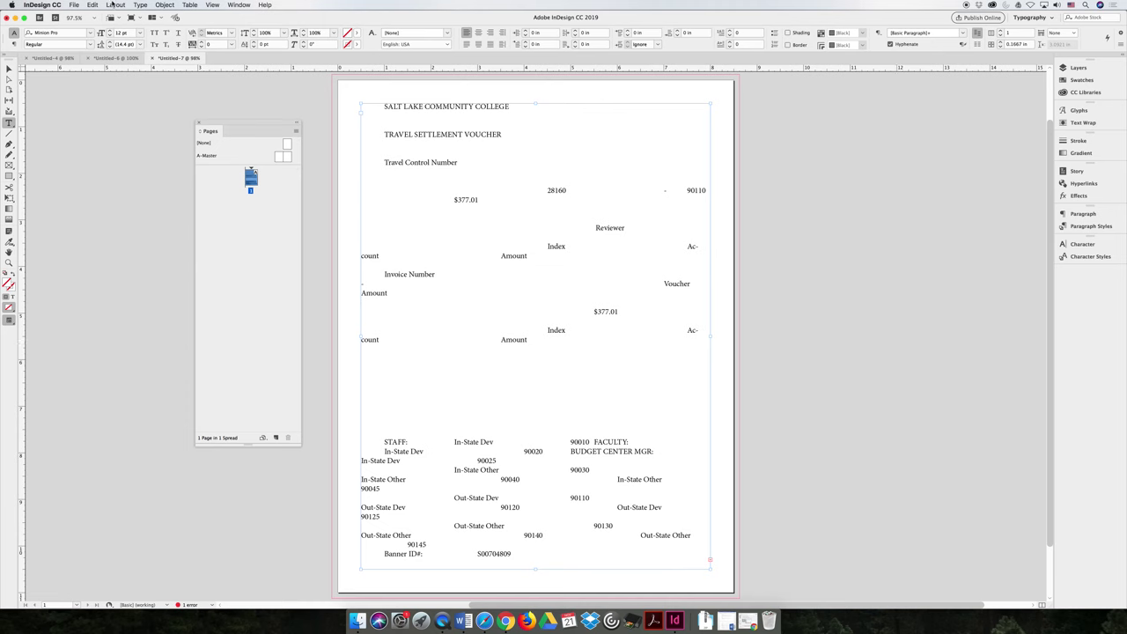
pyautogui.click(113, 5)
pyautogui.moveTo(92, 4)
pyautogui.moveTo(140, 5)
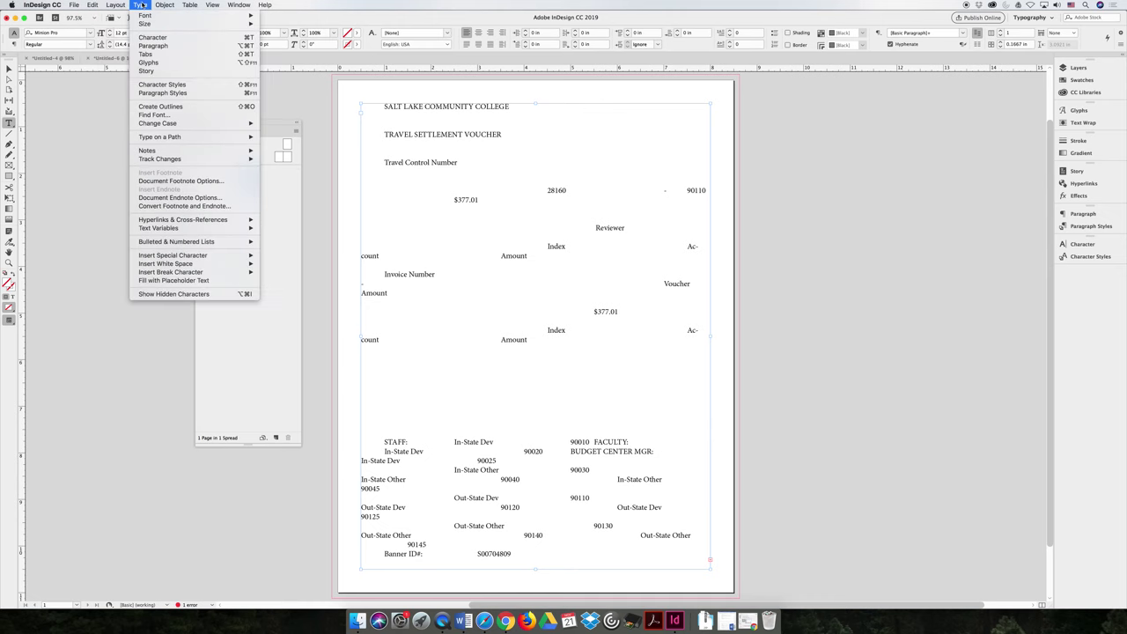
pyautogui.click(221, 294)
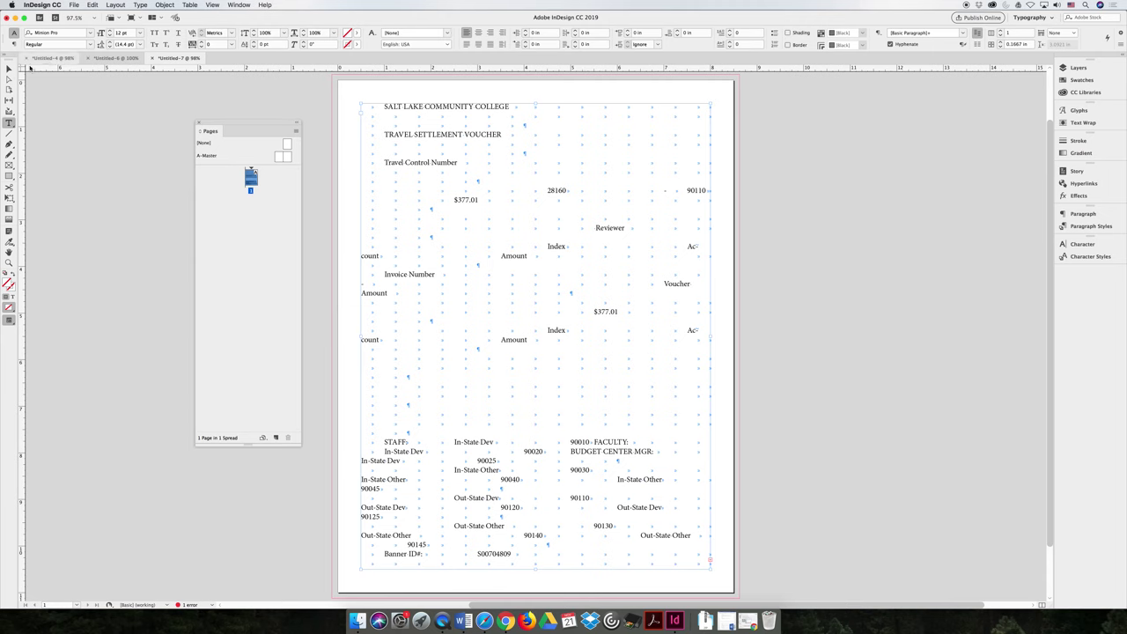
pyautogui.click(9, 70)
# Delete the voucher text frame and reselect the spreadsheet with import options enabled.
pyautogui.press('Delete')
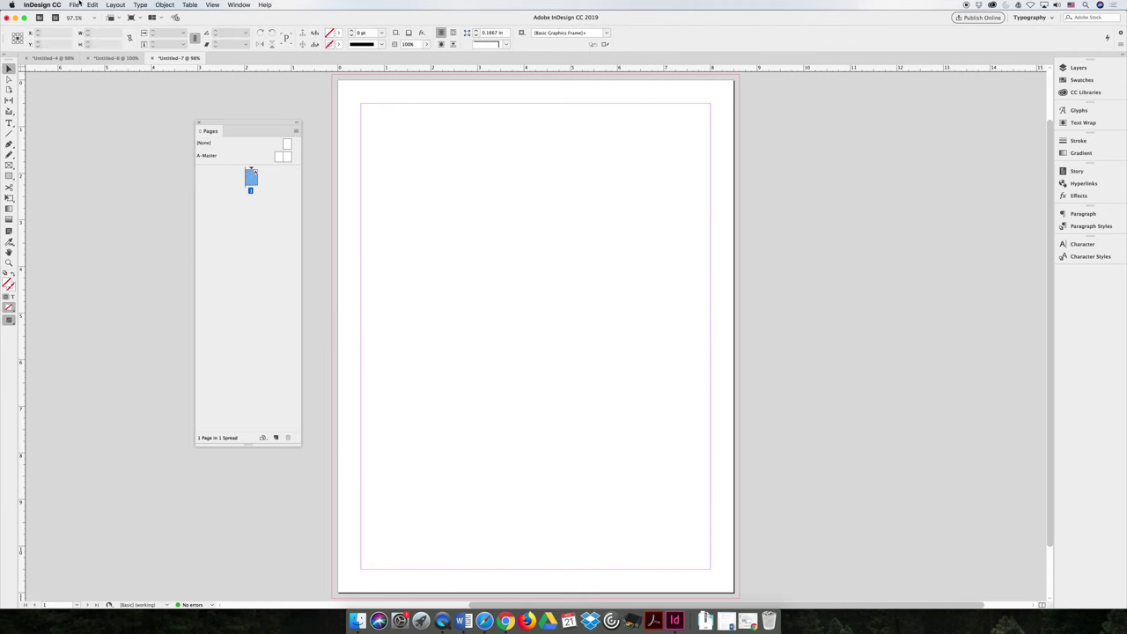
pyautogui.click(74, 4)
pyautogui.click(83, 118)
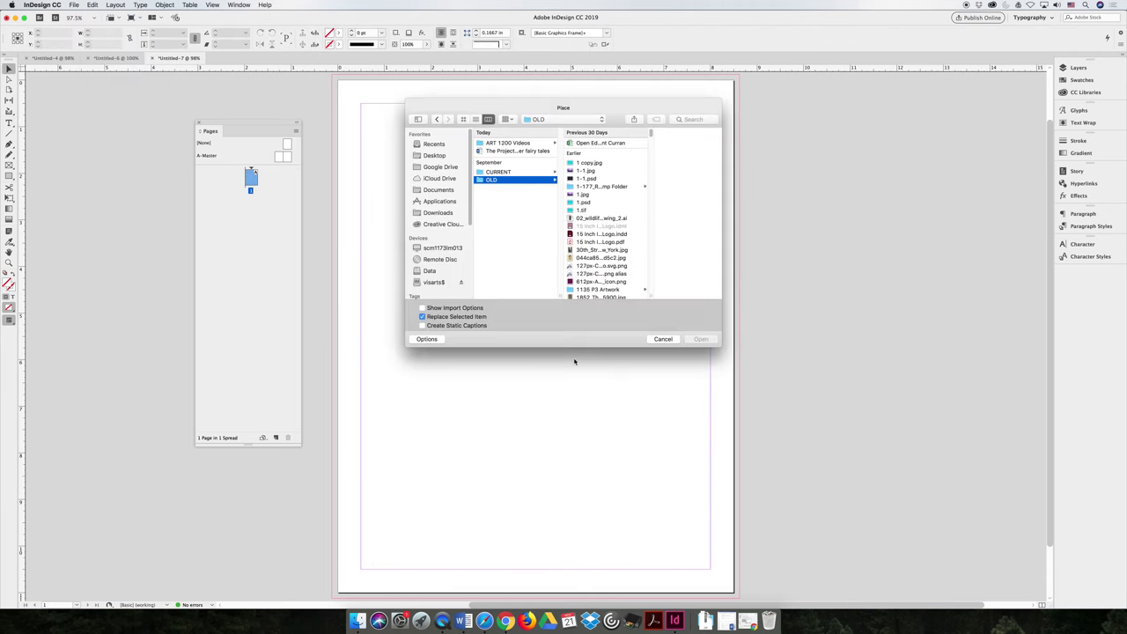
pyautogui.click(431, 308)
pyautogui.click(590, 143)
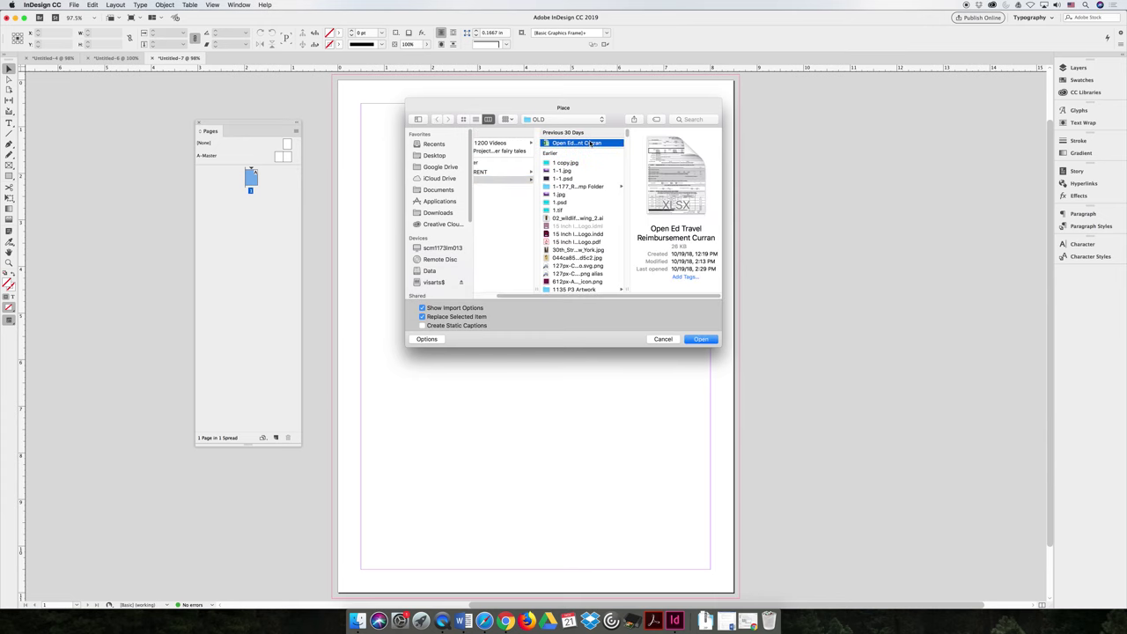
# Place the spreadsheet as an Unformatted Table at the top-left margin, then undo it.
pyautogui.click(701, 338)
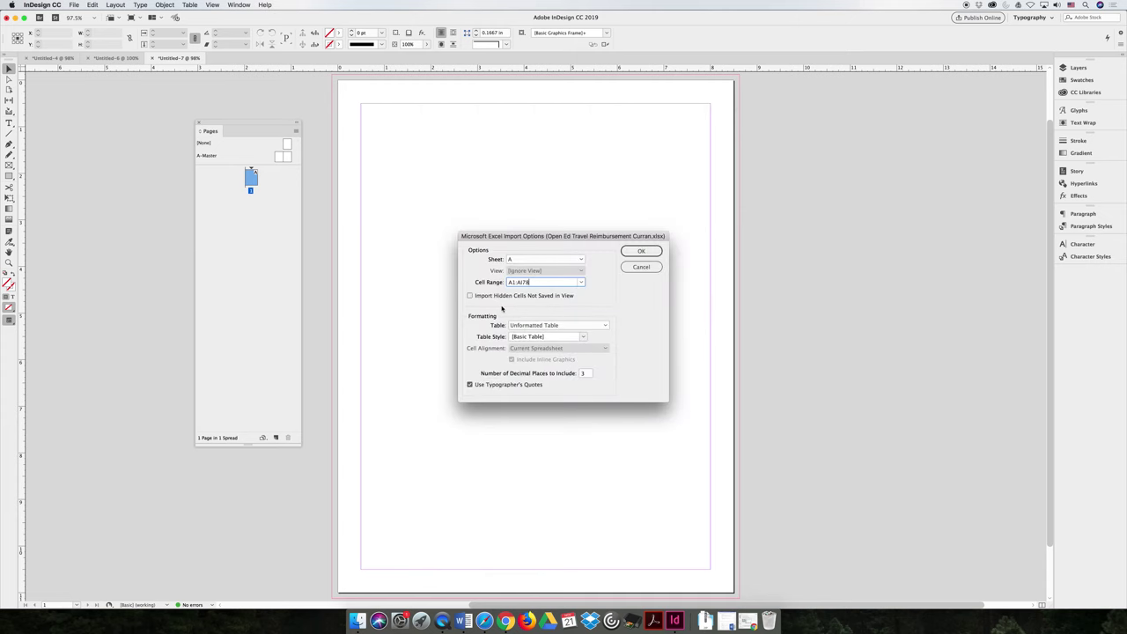
pyautogui.click(537, 325)
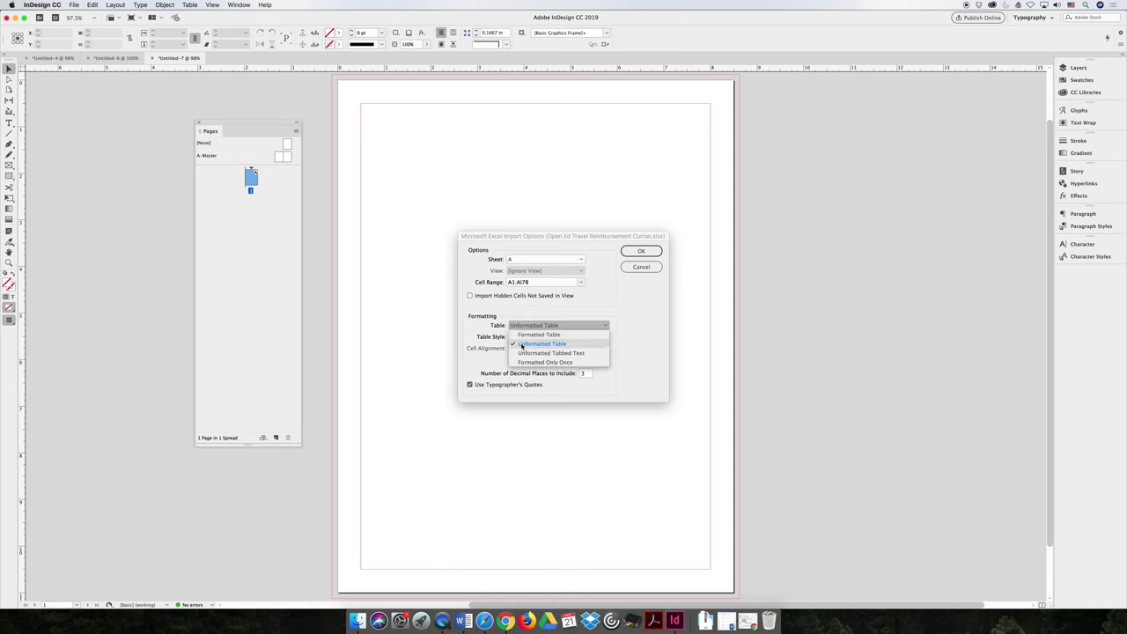
pyautogui.click(519, 345)
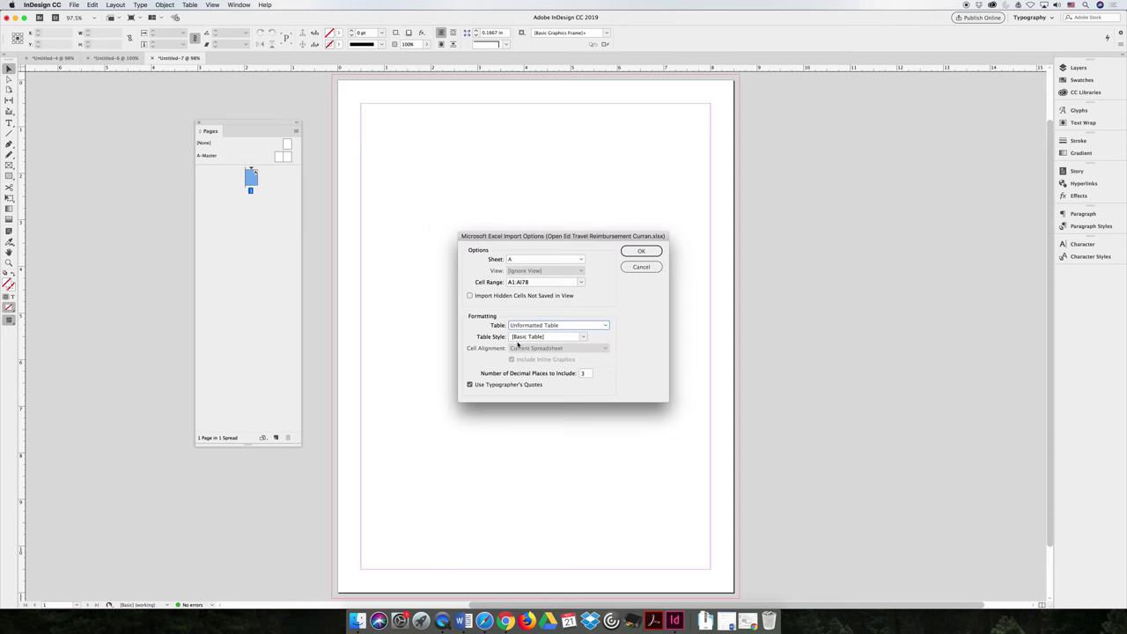
pyautogui.click(645, 252)
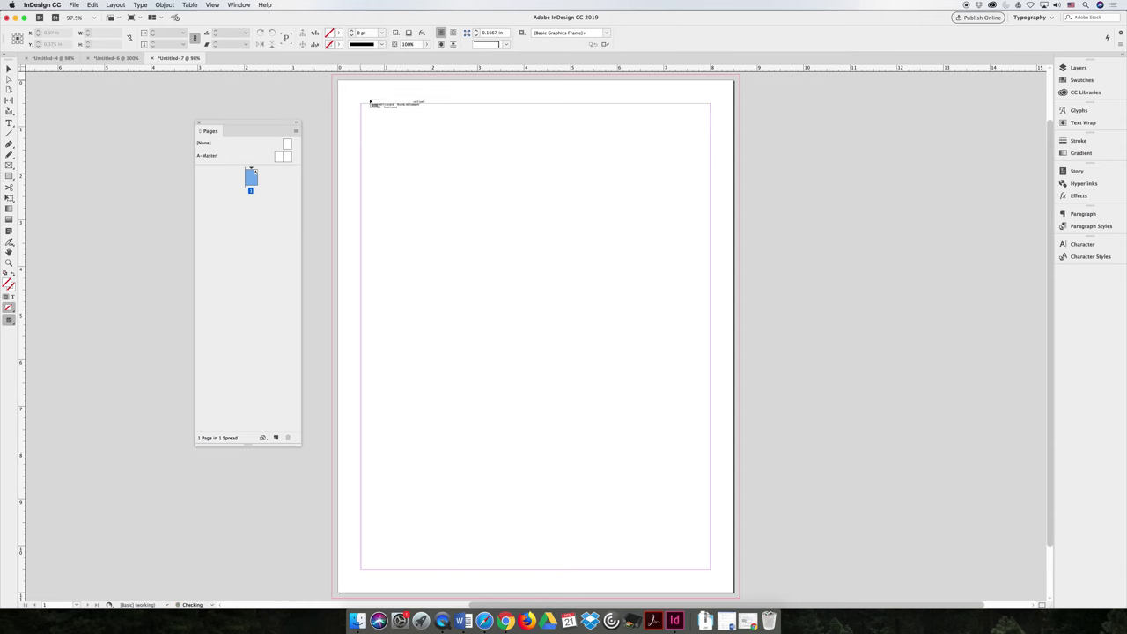
pyautogui.click(362, 105)
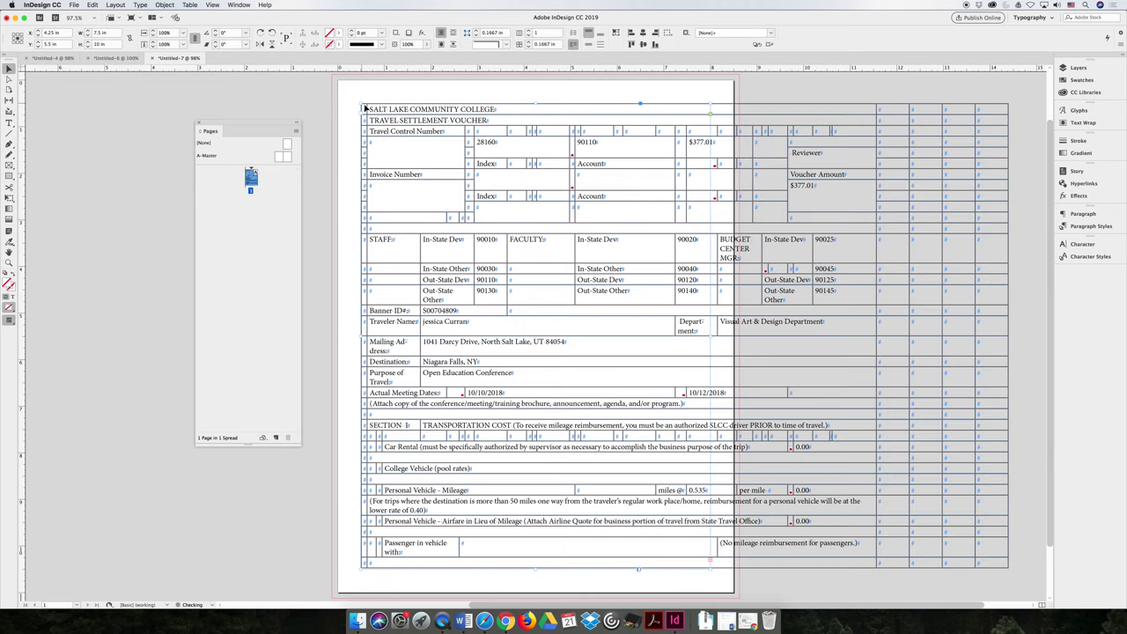
pyautogui.moveTo(246, 124); pyautogui.dragTo(176, 111)
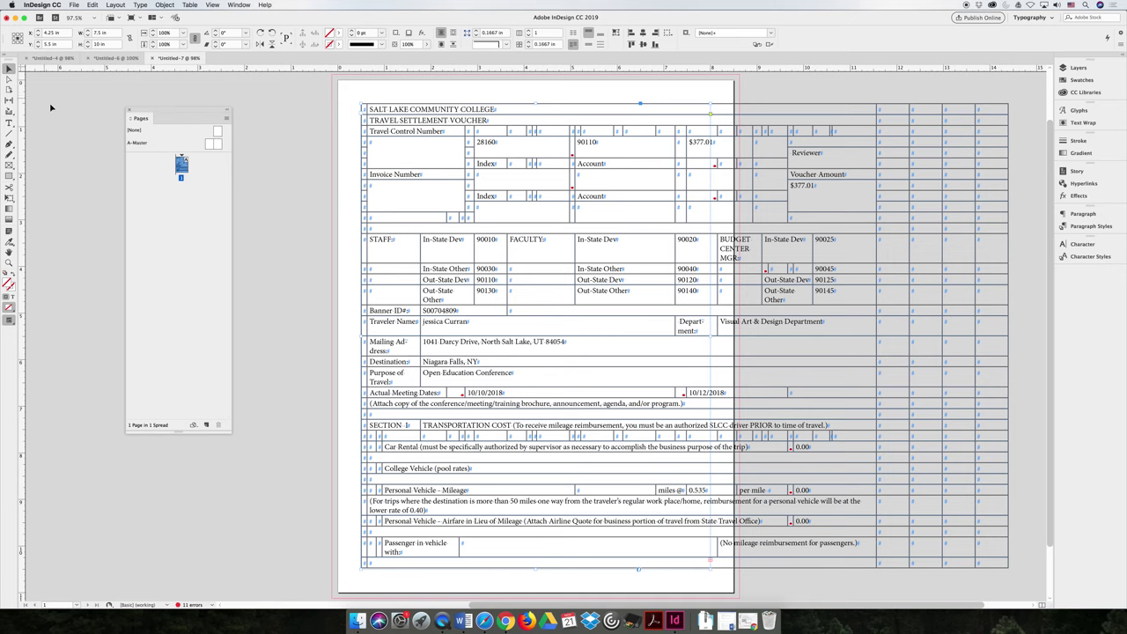
pyautogui.press('super+z')
# Place the travel reimbursement spreadsheet as a Formatted Table at the page's top-left margin.
pyautogui.click(73, 5)
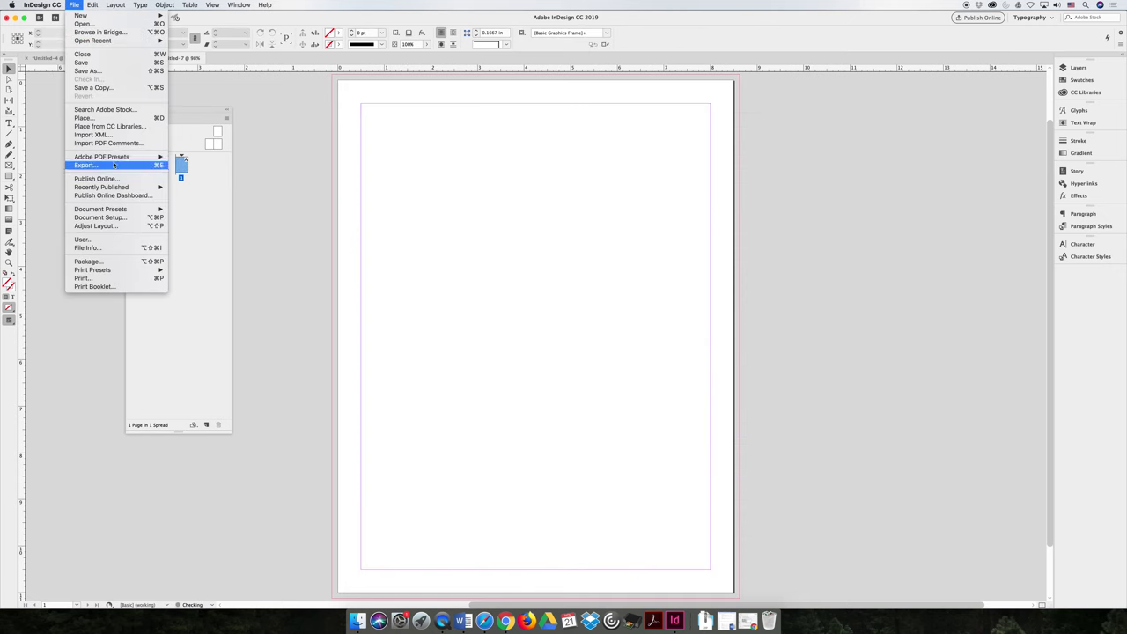
pyautogui.click(97, 118)
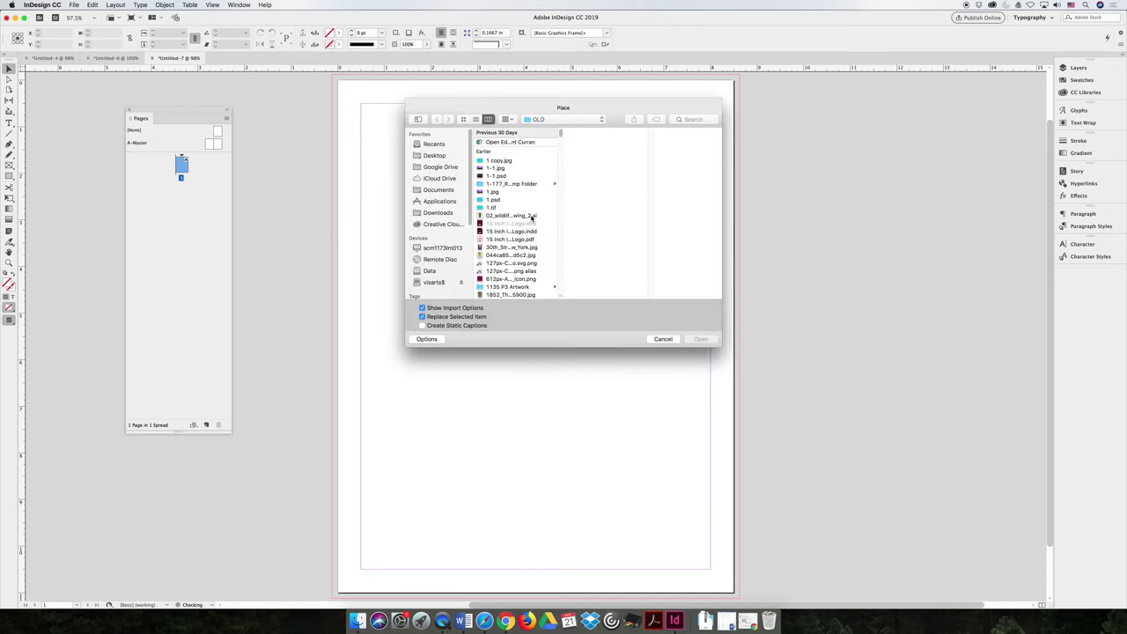
pyautogui.click(519, 143)
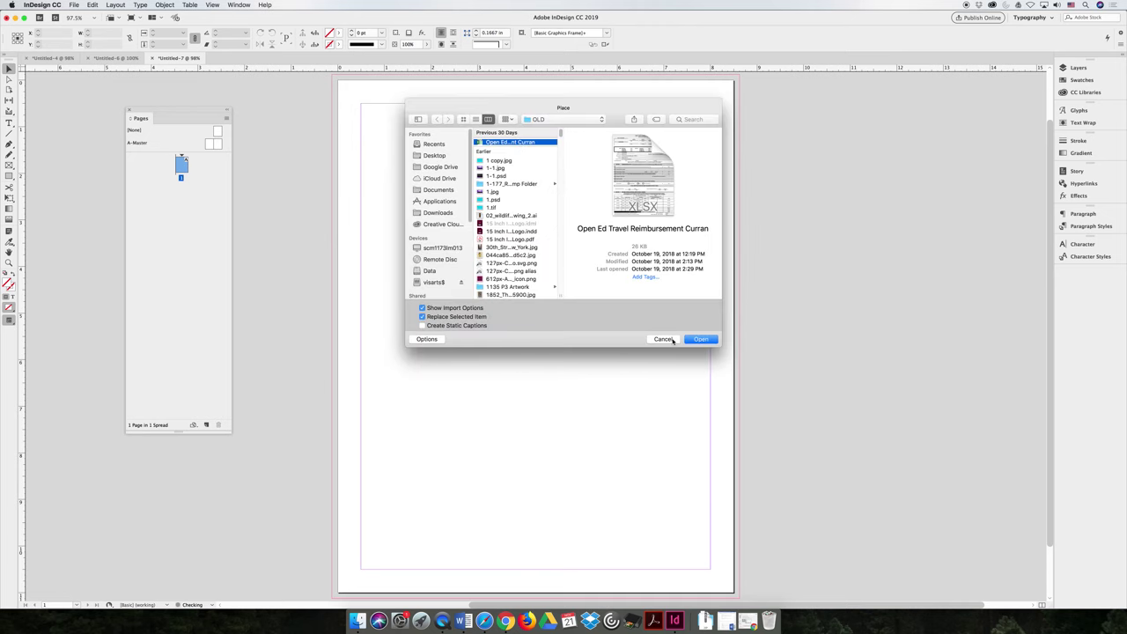
pyautogui.click(699, 339)
pyautogui.click(584, 329)
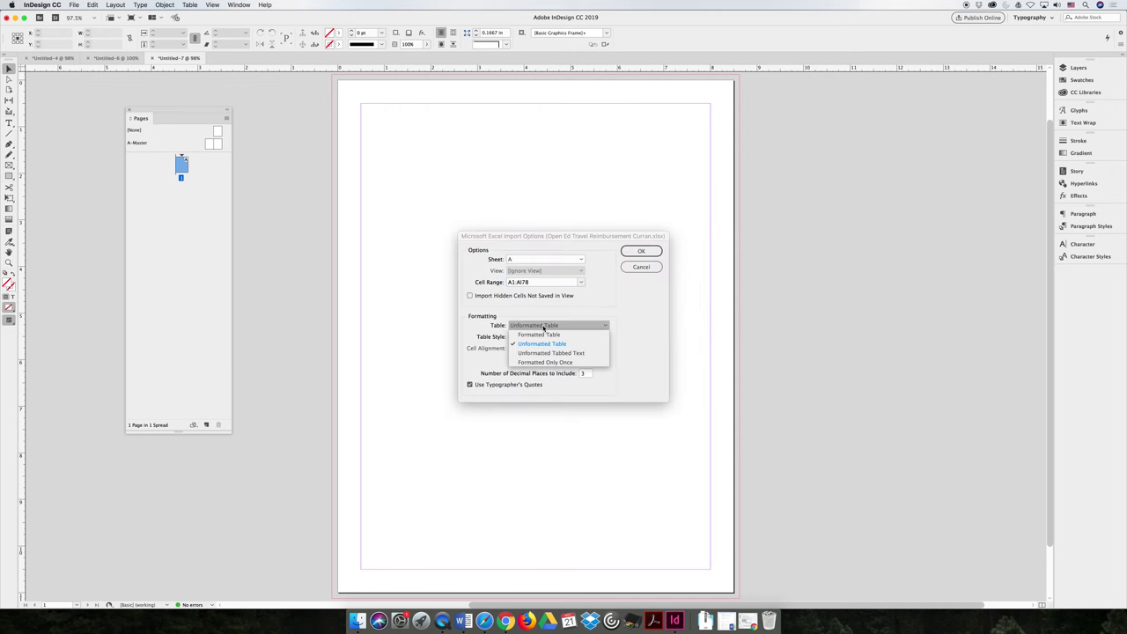
pyautogui.click(541, 326)
pyautogui.click(640, 253)
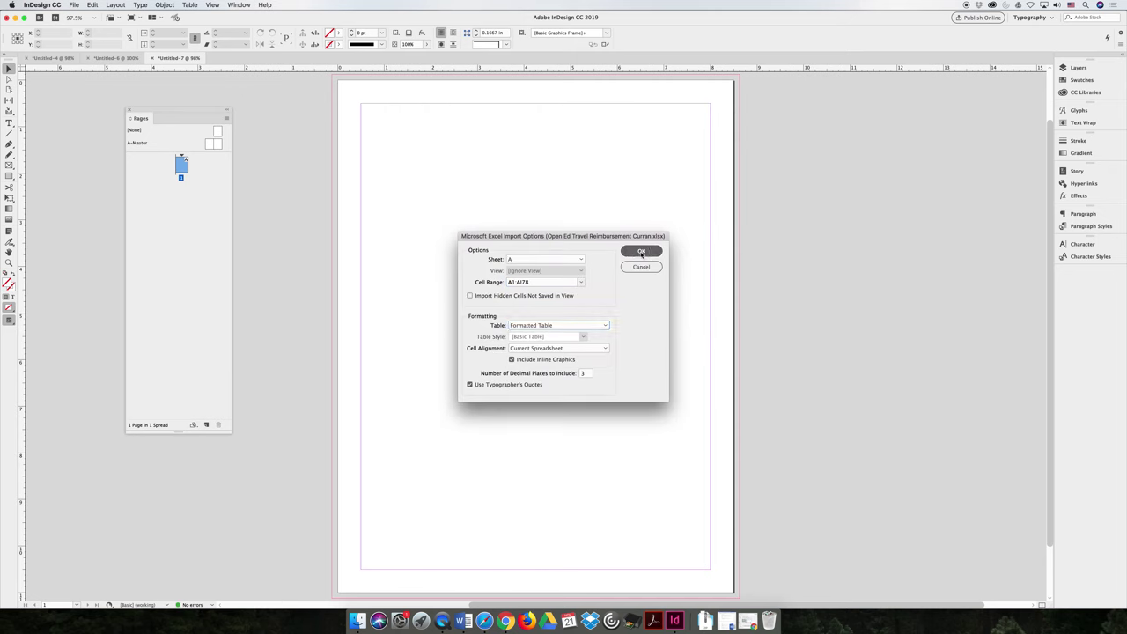
pyautogui.click(641, 341)
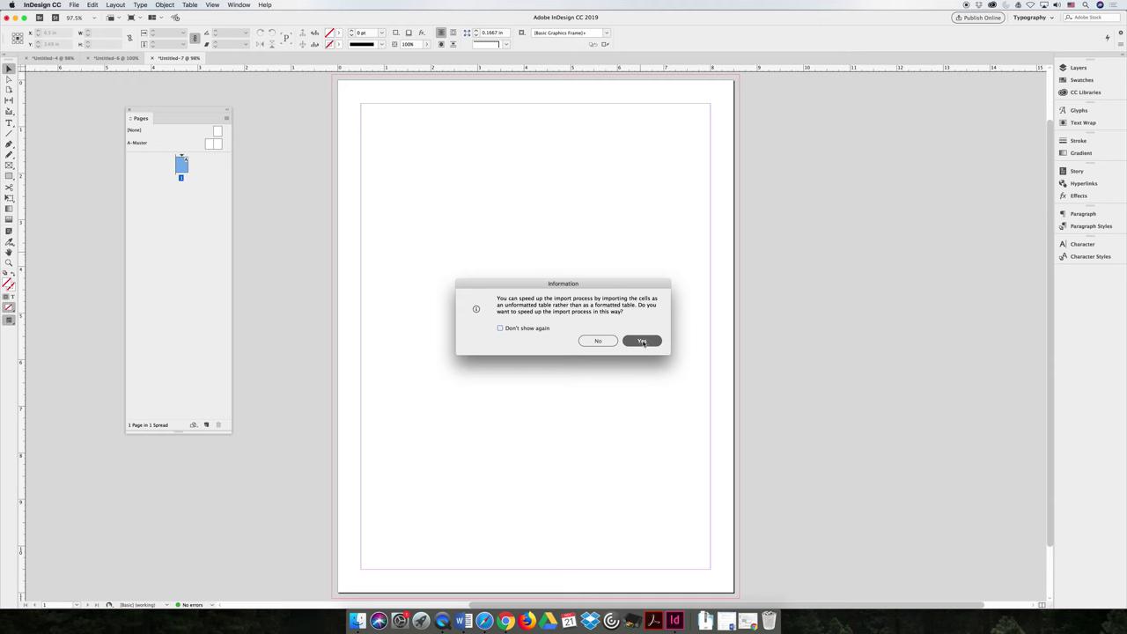
pyautogui.click(361, 108)
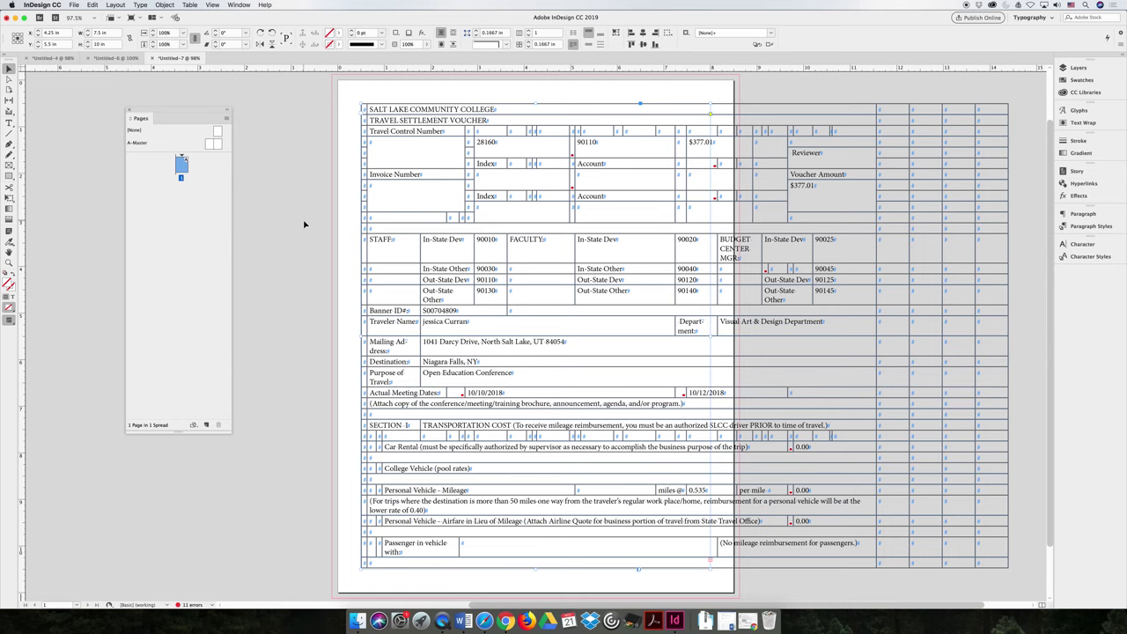
# Undo the table, place the spreadsheet without import options, then undo that too.
pyautogui.press('super+z')
pyautogui.click(73, 4)
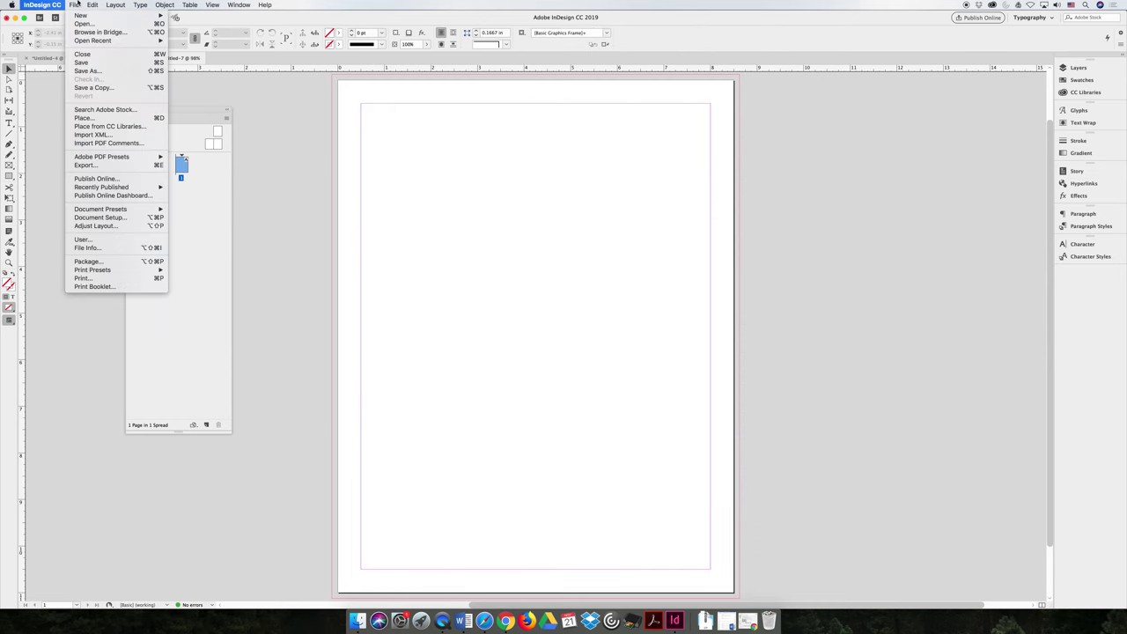
pyautogui.click(83, 118)
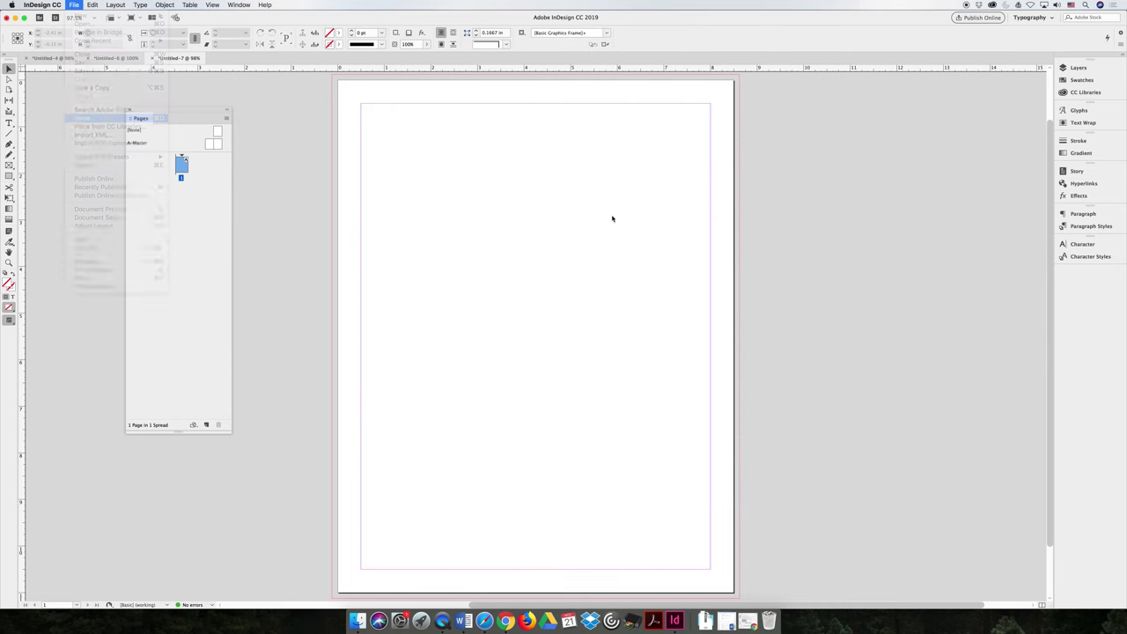
pyautogui.click(521, 163)
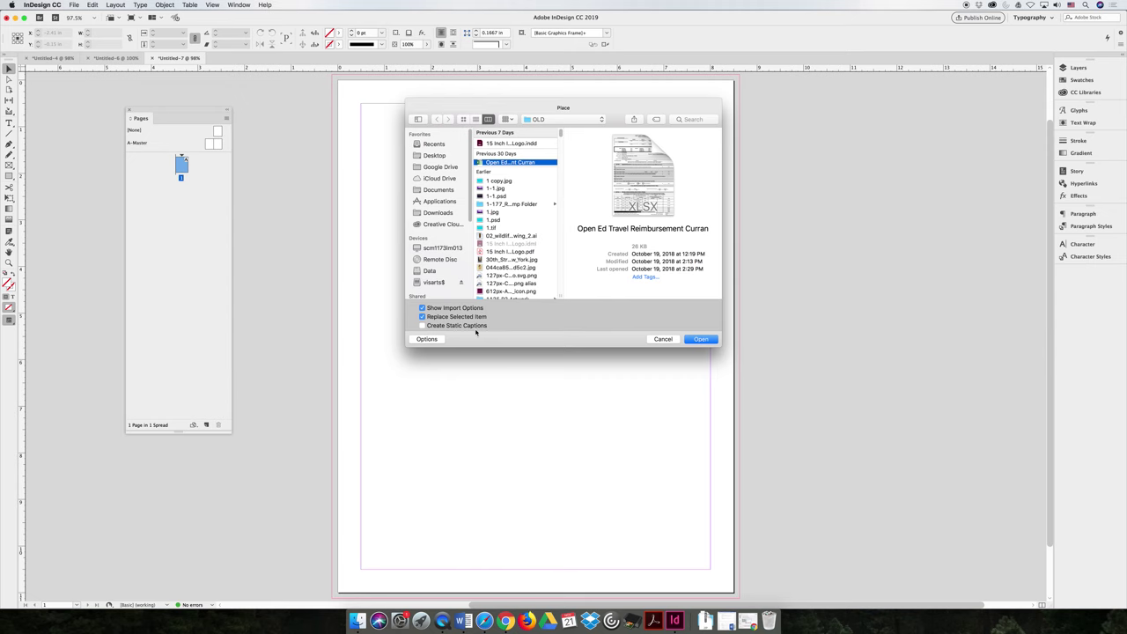
pyautogui.click(422, 308)
pyautogui.click(701, 339)
pyautogui.click(362, 105)
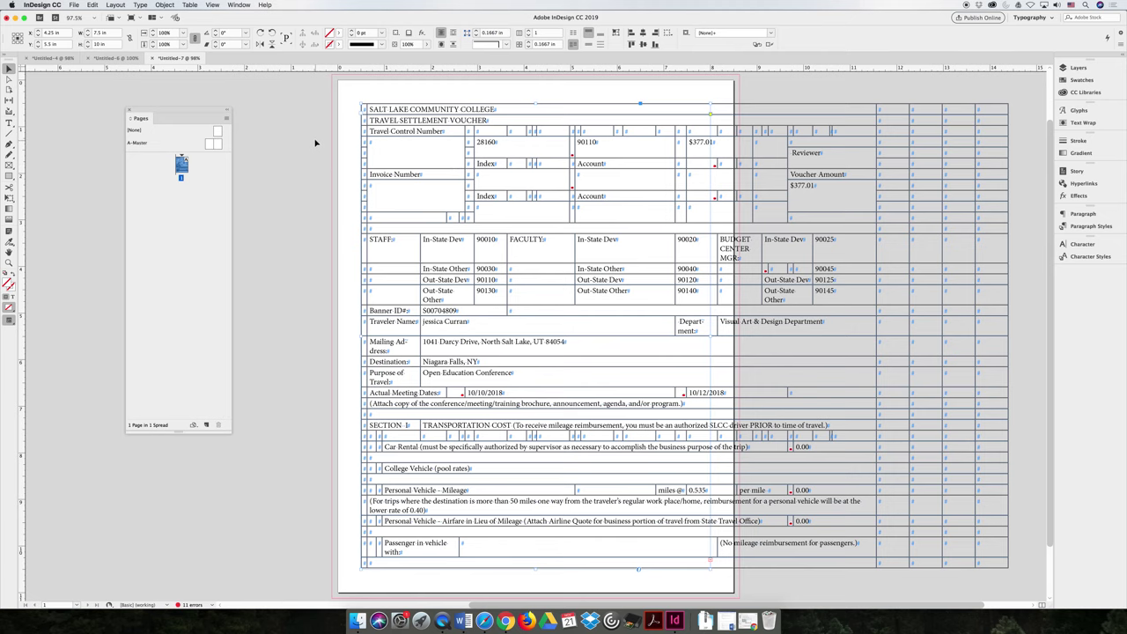
pyautogui.press('super+z')
# Load the spreadsheet as Unformatted Tabbed Text with import options turned back on.
pyautogui.click(74, 5)
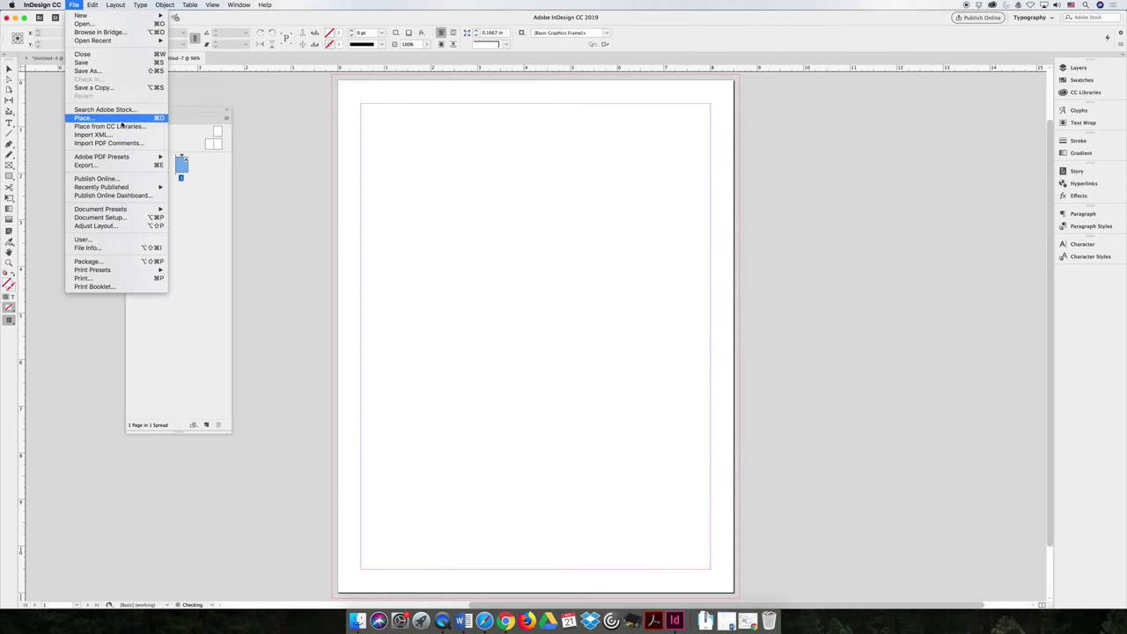
pyautogui.click(88, 118)
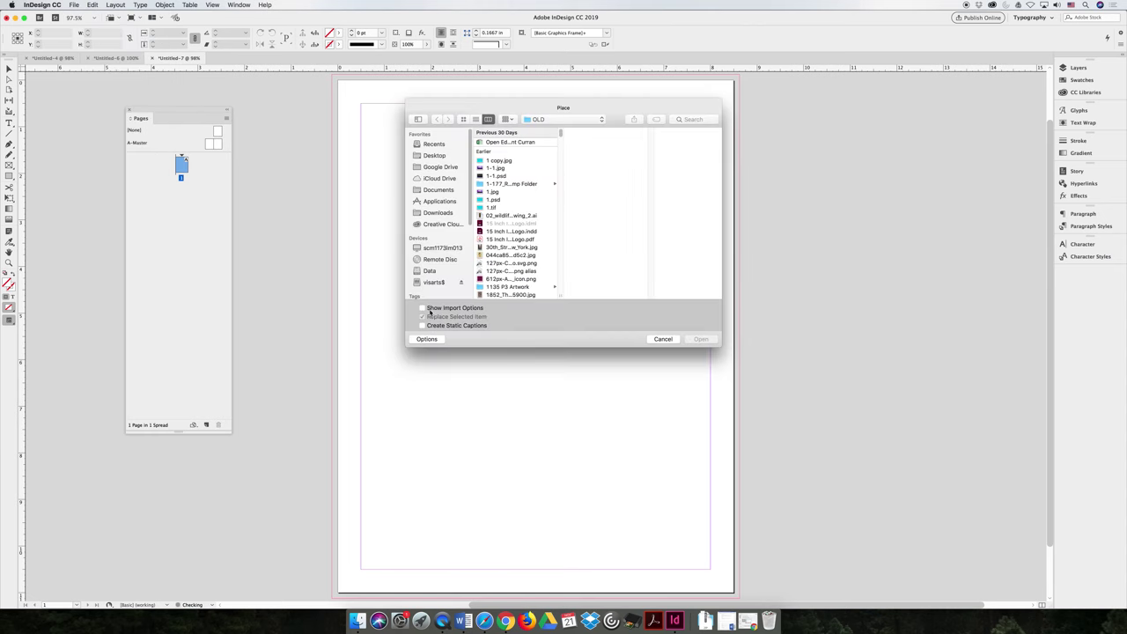
pyautogui.click(423, 307)
pyautogui.click(502, 142)
pyautogui.click(701, 339)
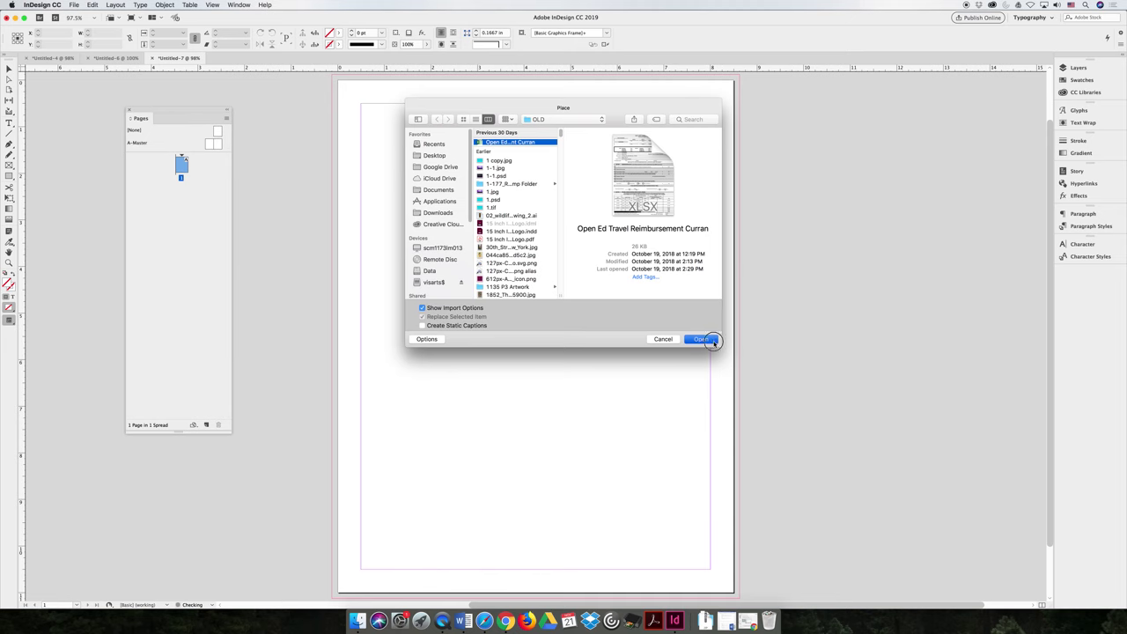
pyautogui.click(550, 326)
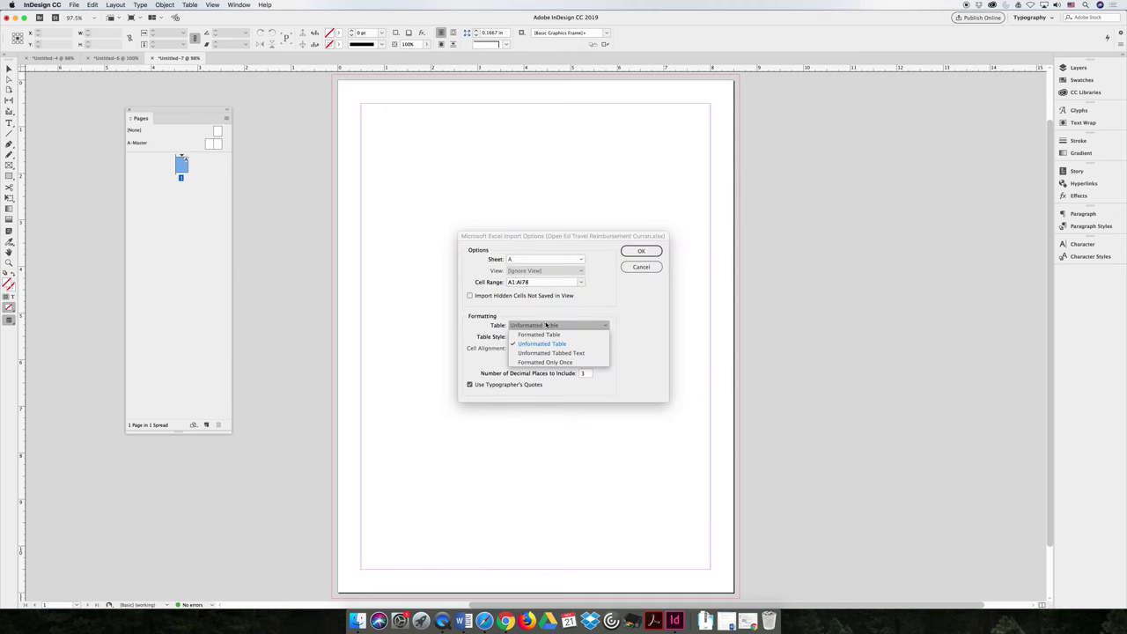
pyautogui.click(553, 353)
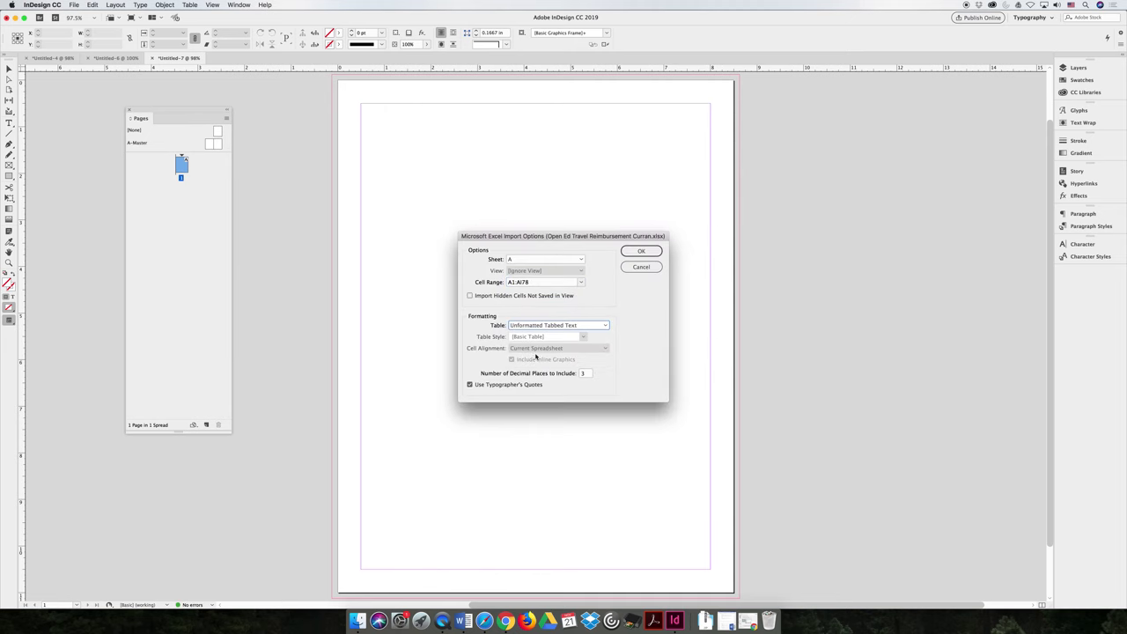
pyautogui.click(641, 250)
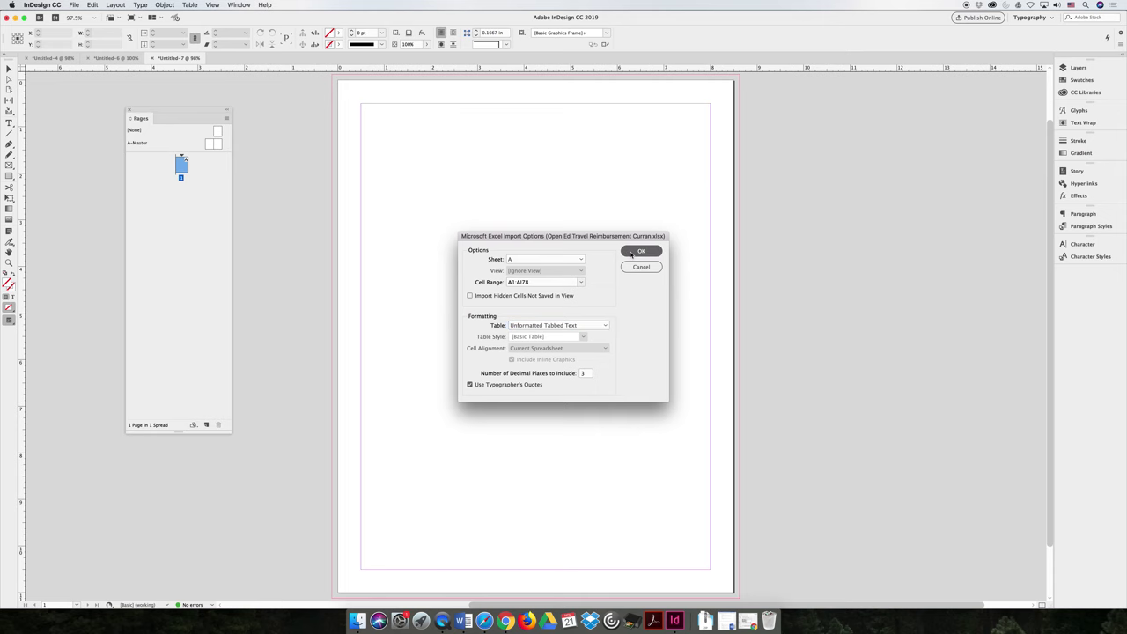
pyautogui.click(362, 106)
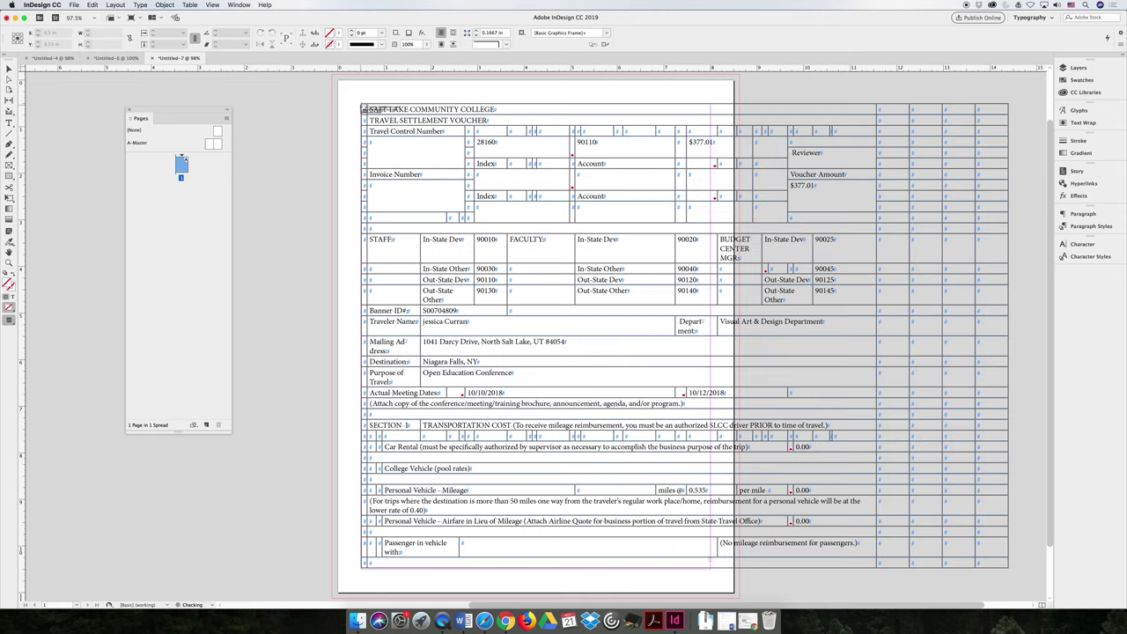
# Place the tabbed text and drag its frame off the formatted table.
pyautogui.click(292, 112)
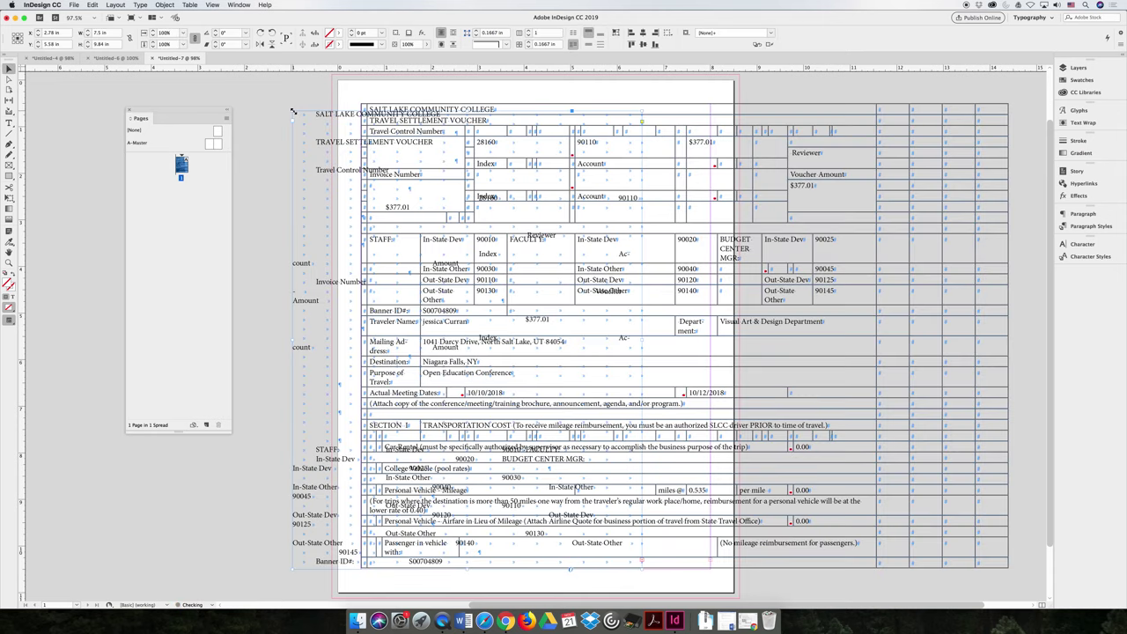
pyautogui.click(533, 95)
pyautogui.moveTo(437, 115); pyautogui.dragTo(394, 182)
# Delete the formatted table, then fit and delete the tabbed-text frame.
pyautogui.click(394, 111)
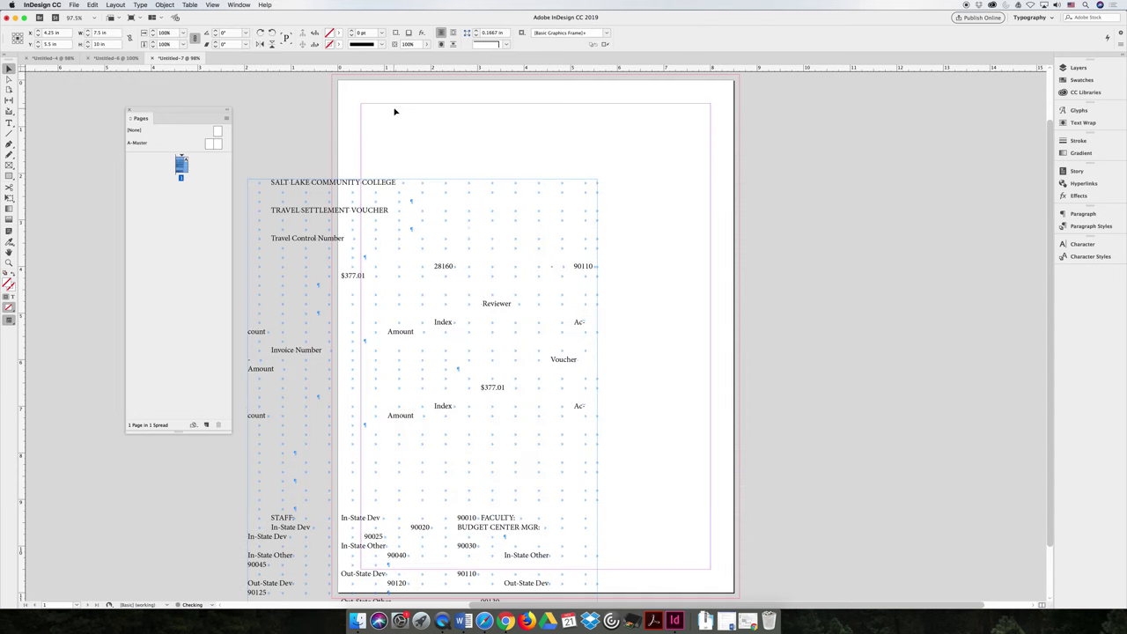
pyautogui.press('Delete')
pyautogui.moveTo(457, 134)
pyautogui.mouseDown()
pyautogui.moveTo(453, 113)
pyautogui.moveTo(448, 134)
pyautogui.mouseUp()
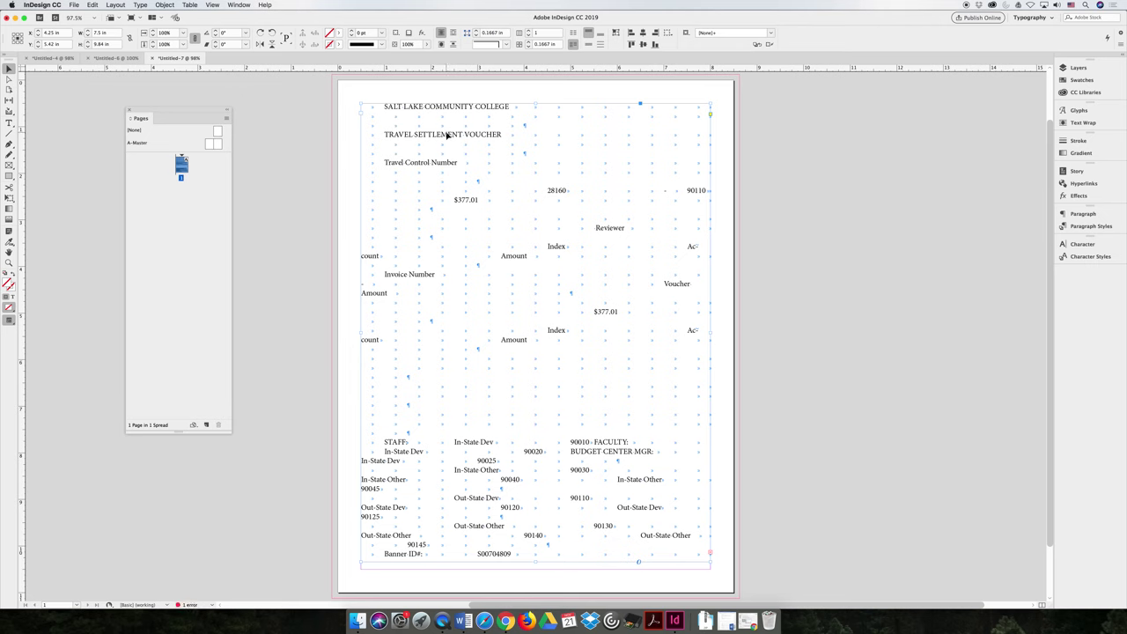
pyautogui.press('Delete')
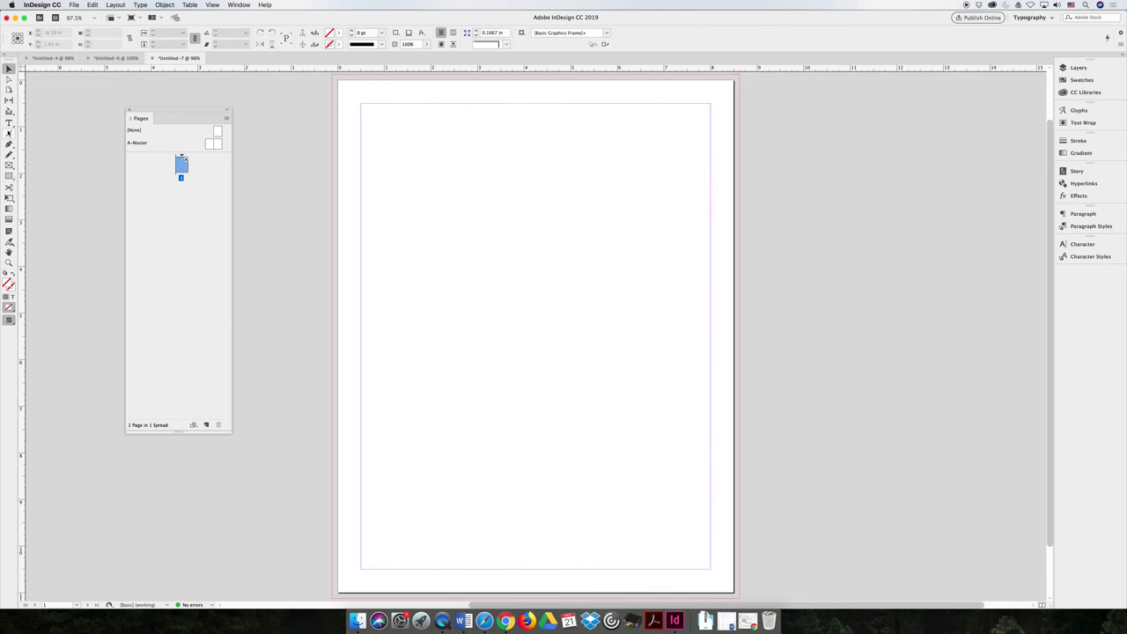
# Draw a text frame from the top-left margin and stretch it down to the bottom margin.
pyautogui.click(9, 123)
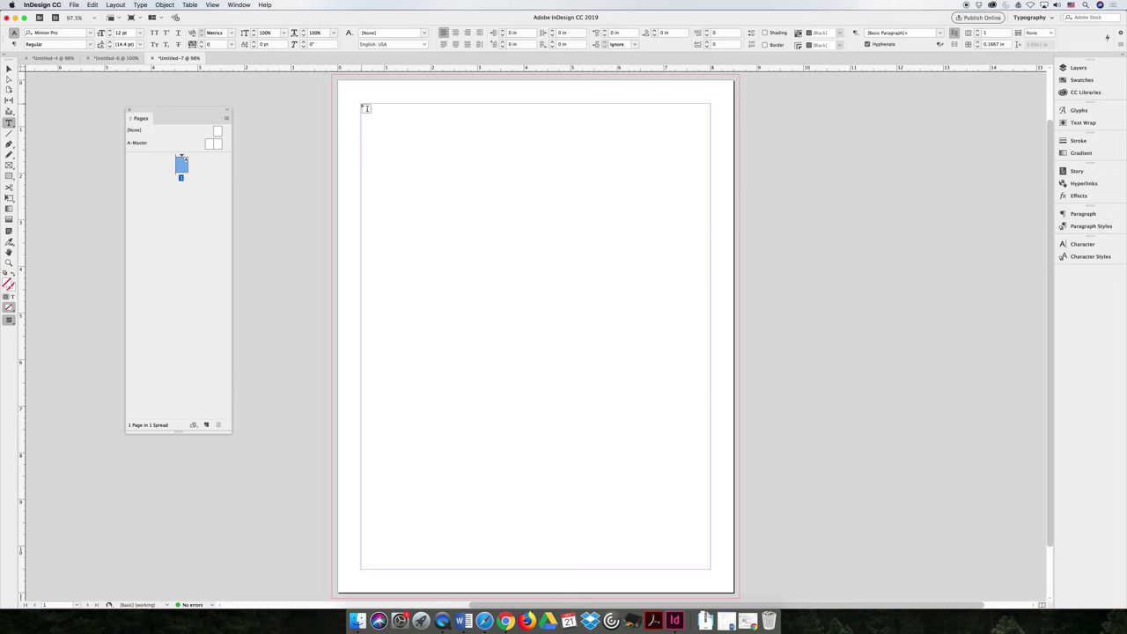
pyautogui.moveTo(366, 107); pyautogui.dragTo(710, 349)
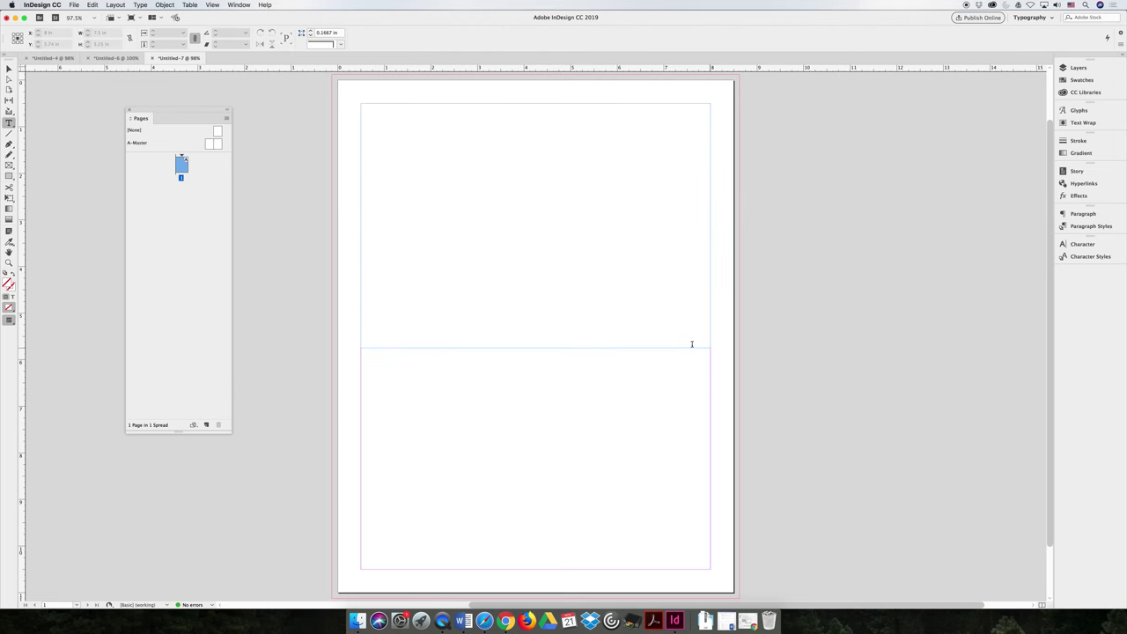
pyautogui.click(692, 343)
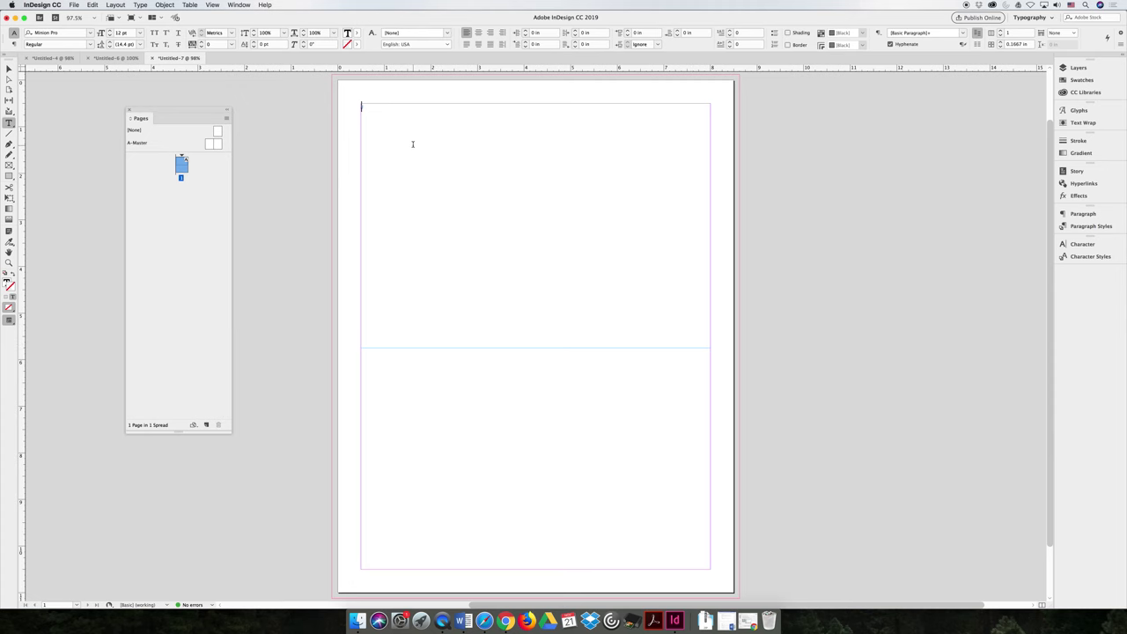
pyautogui.press('Escape')
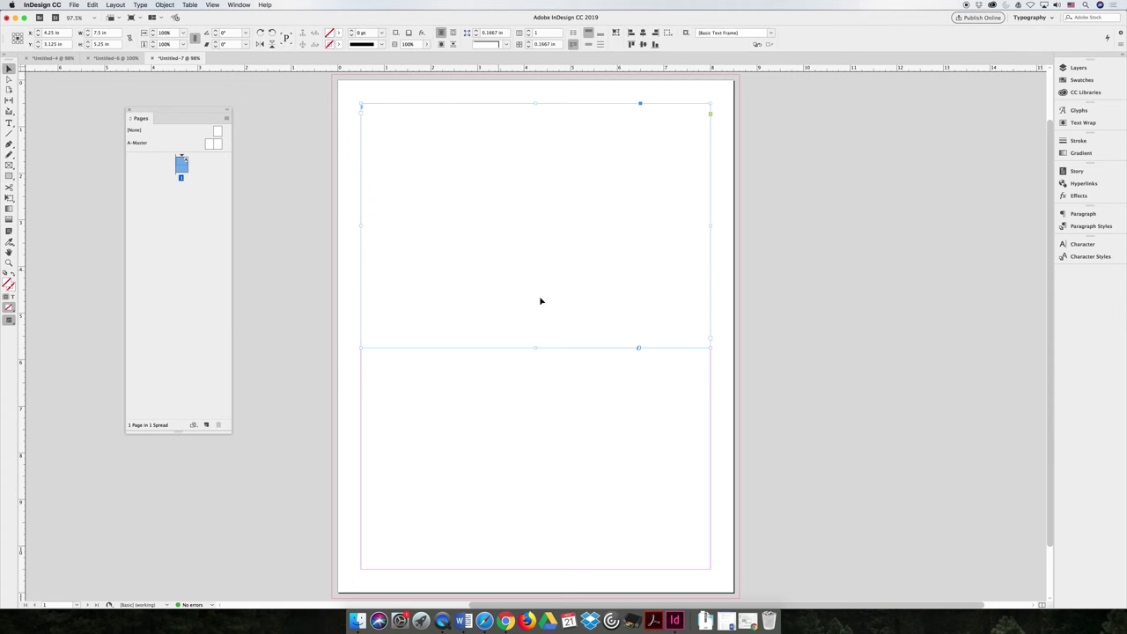
pyautogui.moveTo(535, 348); pyautogui.dragTo(540, 570)
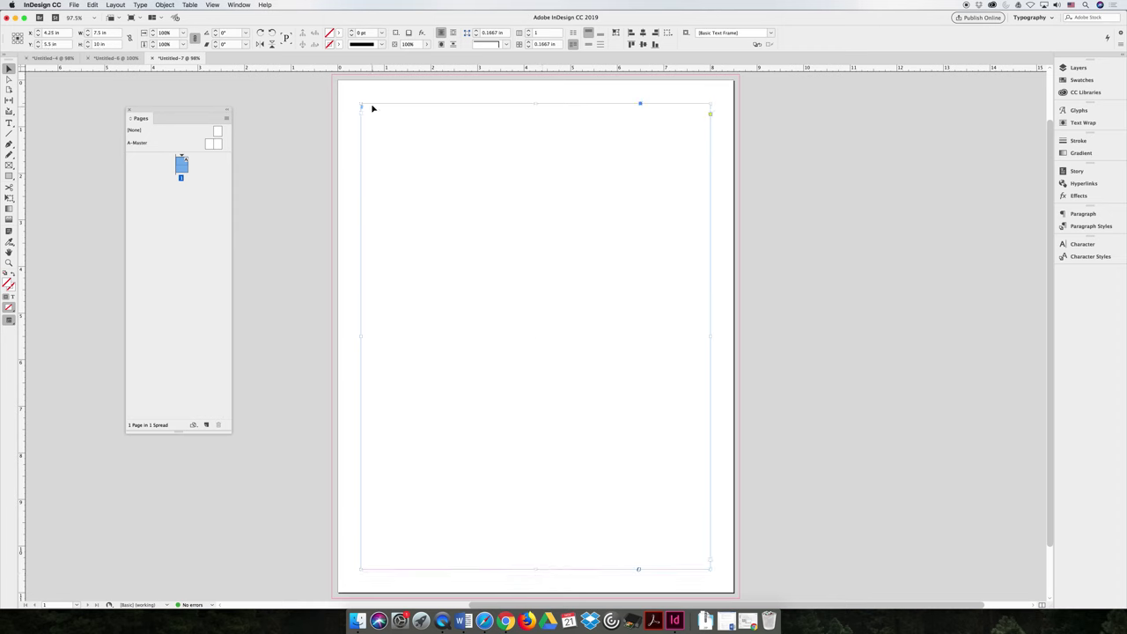
pyautogui.doubleClick(370, 112)
pyautogui.click(140, 5)
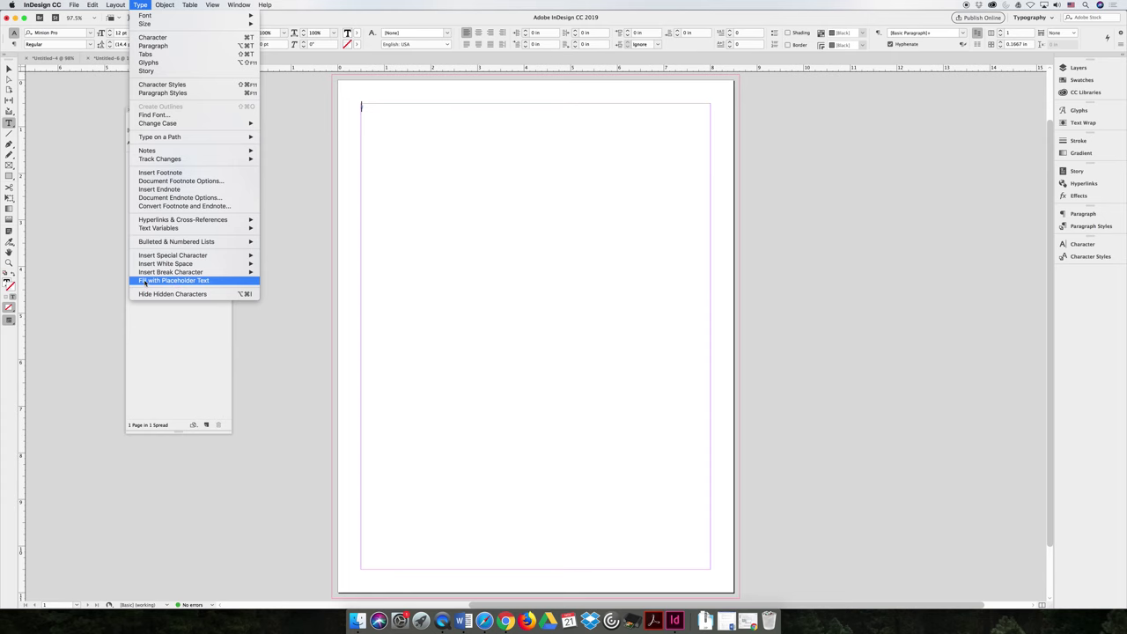
# Fill the frame with placeholder text and delete a stray gibberish line above it.
pyautogui.click(191, 280)
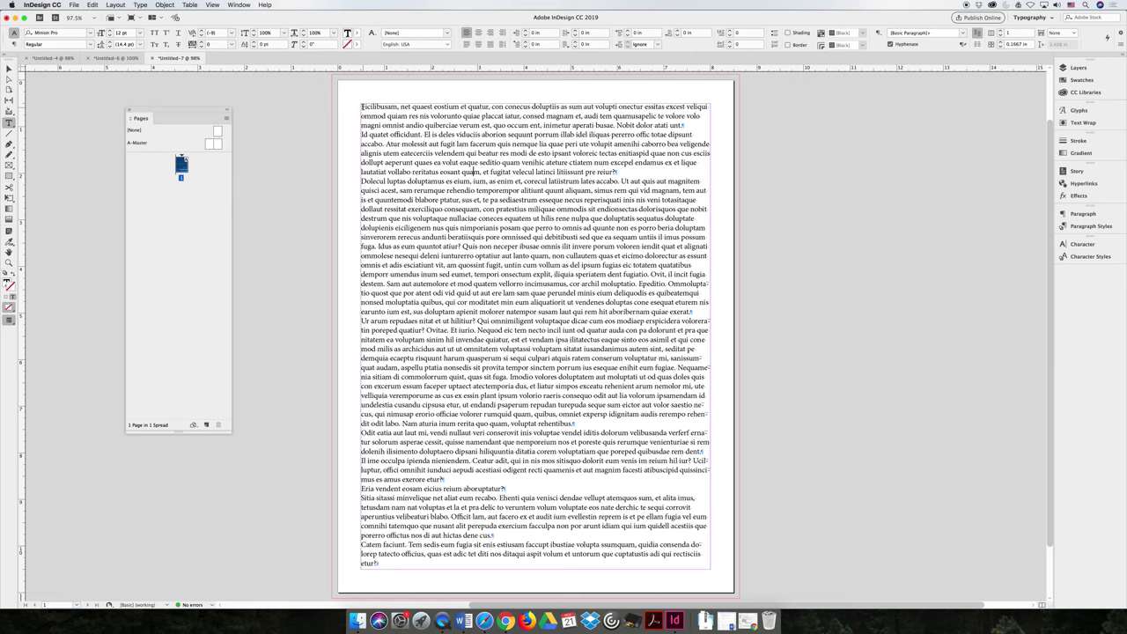
pyautogui.press('Return')
pyautogui.press('Return')
pyautogui.press('Return')
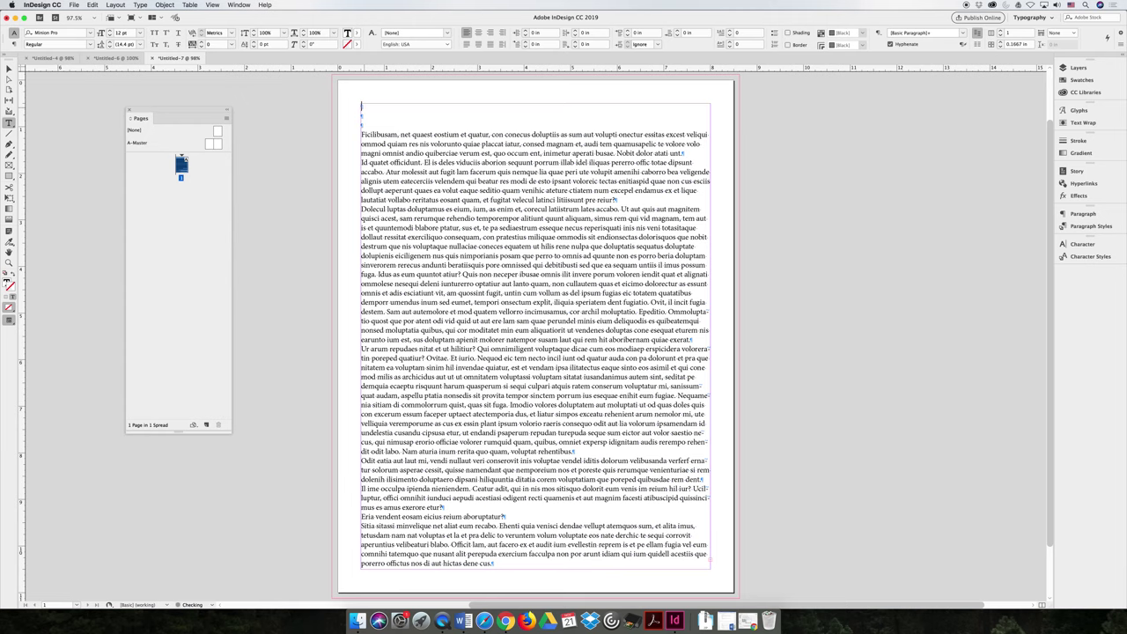
pyautogui.write('dhjcdhjkdvjkadvjkdsvjkvdsjkdsvjkvdsjdsvmn cn sbjkvdhevo')
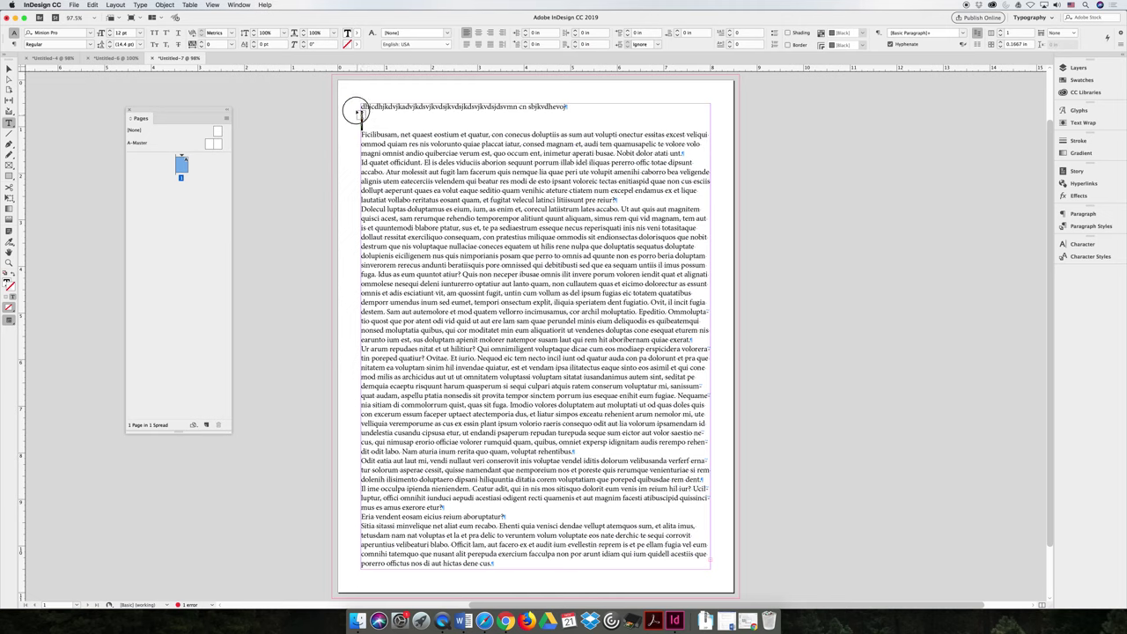
pyautogui.moveTo(356, 106); pyautogui.dragTo(362, 134)
pyautogui.press('BackSpace')
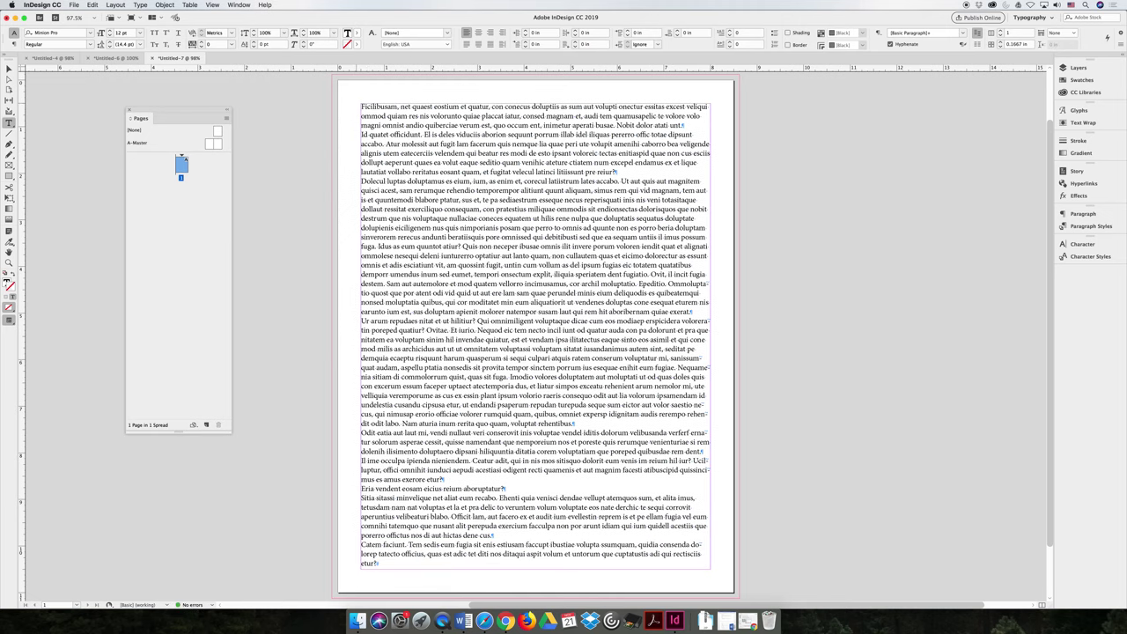
# Select all the article text and set it in Agency FB at 10 pt.
pyautogui.press('super+a')
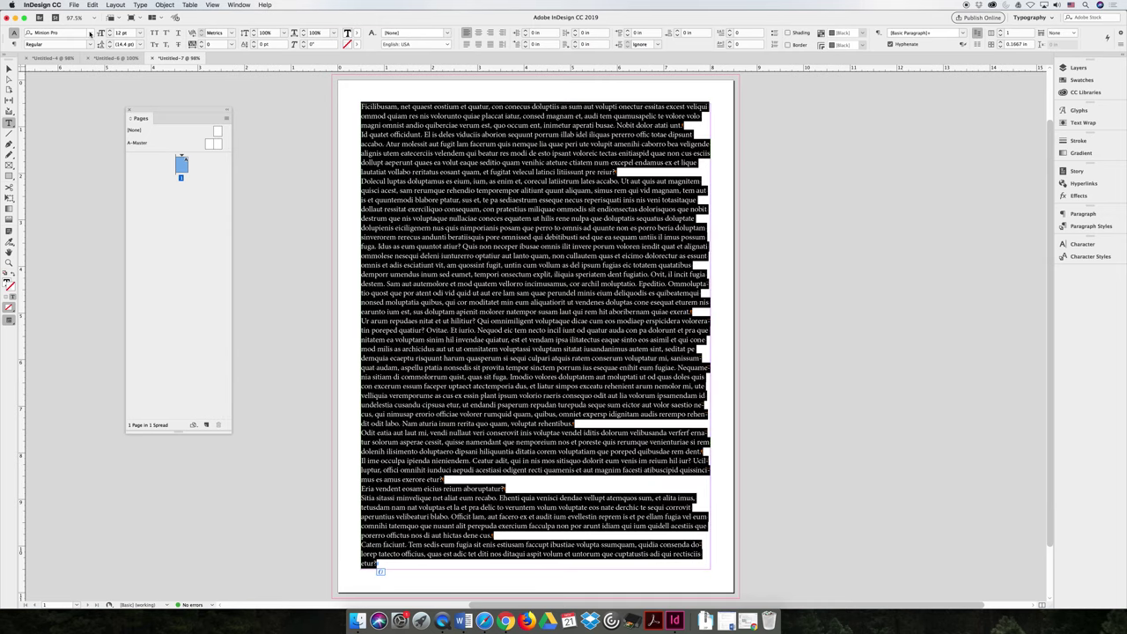
pyautogui.click(89, 33)
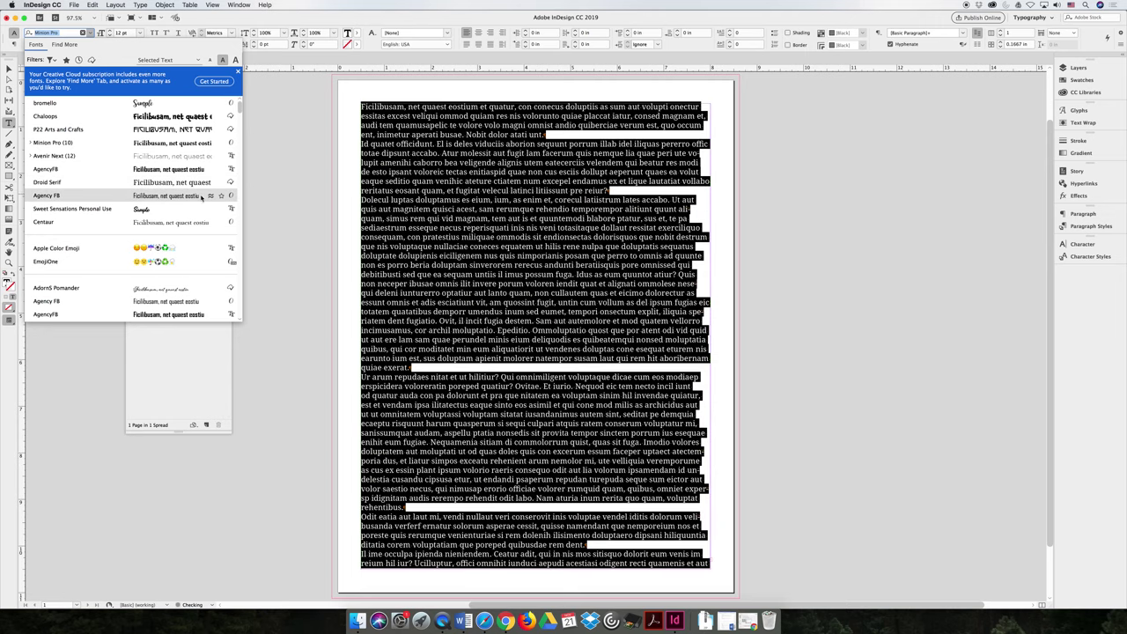
pyautogui.click(186, 197)
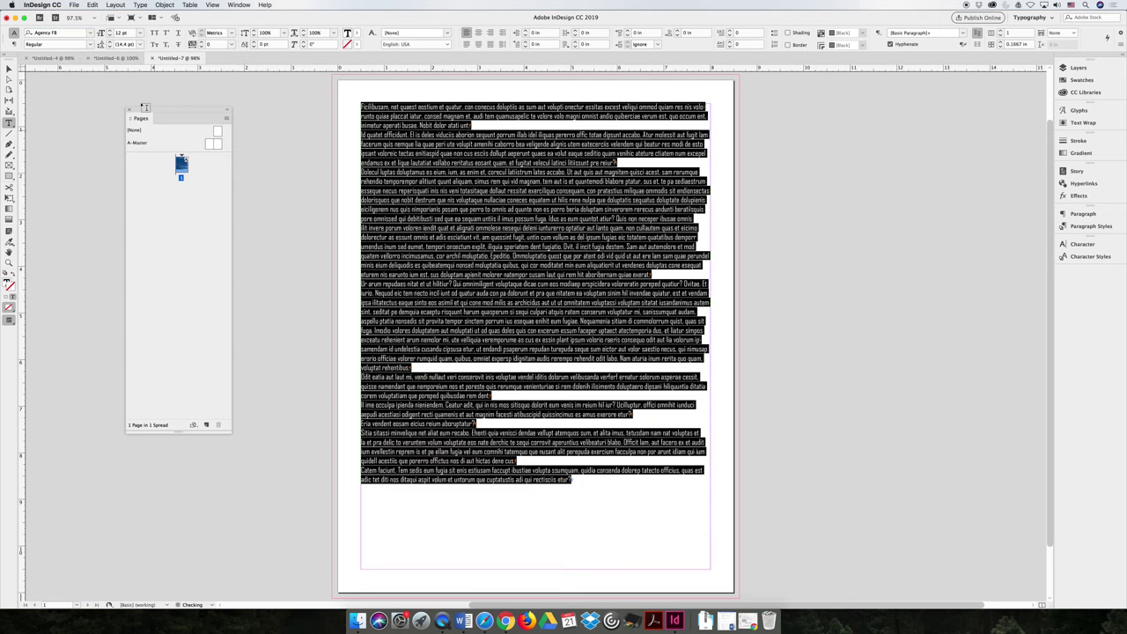
pyautogui.click(140, 33)
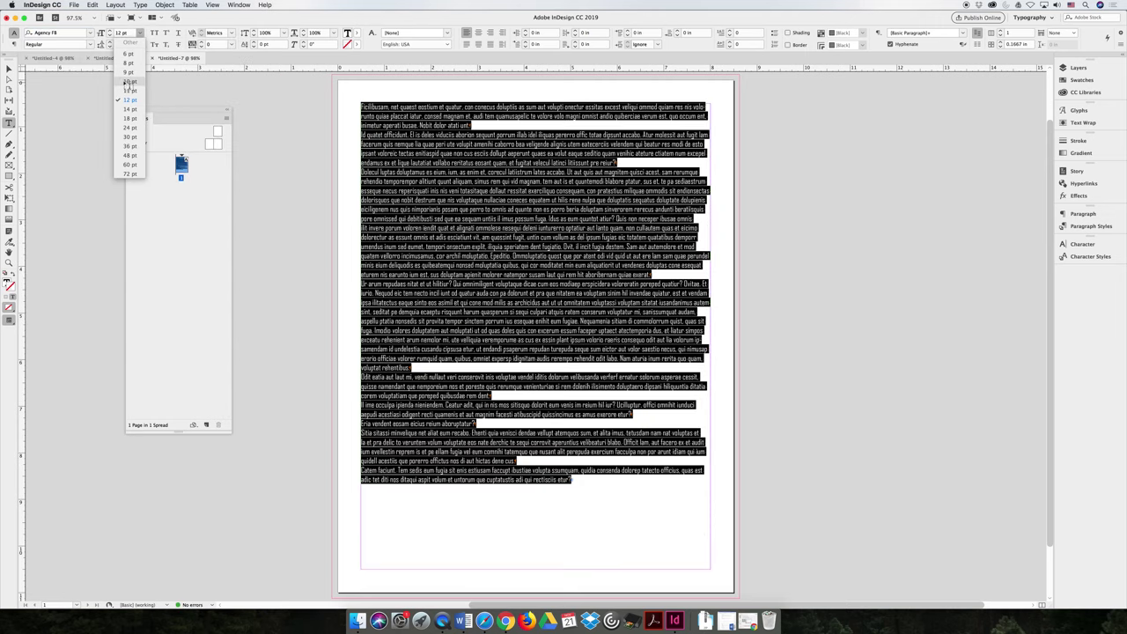
pyautogui.click(129, 81)
# Colour the text black with an 80% tint.
pyautogui.click(1083, 78)
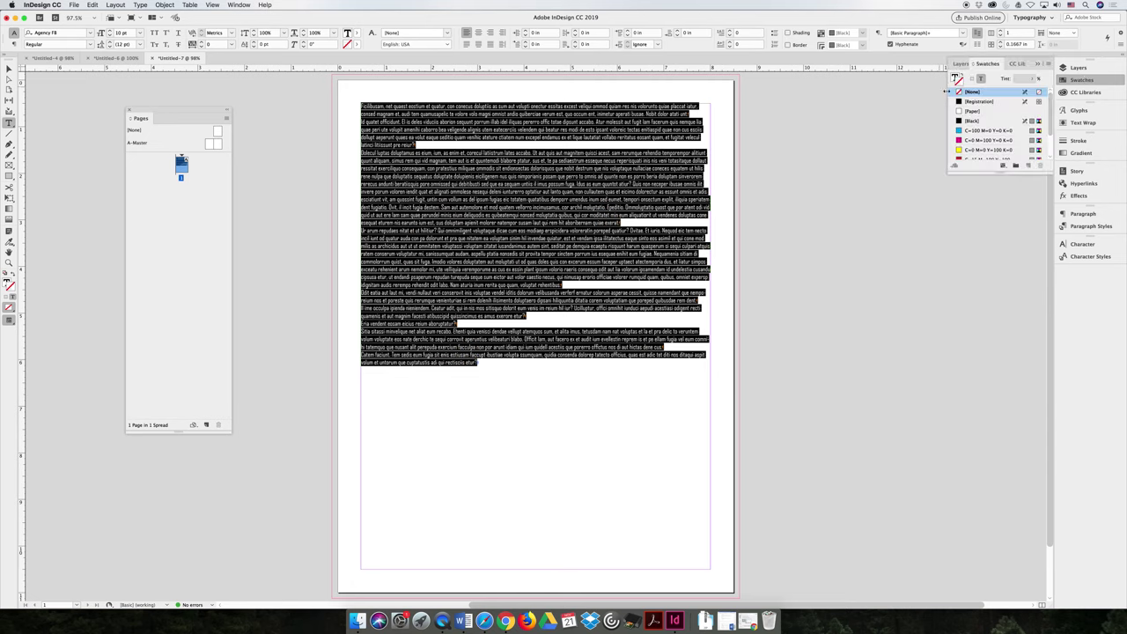
pyautogui.click(981, 78)
pyautogui.click(1017, 79)
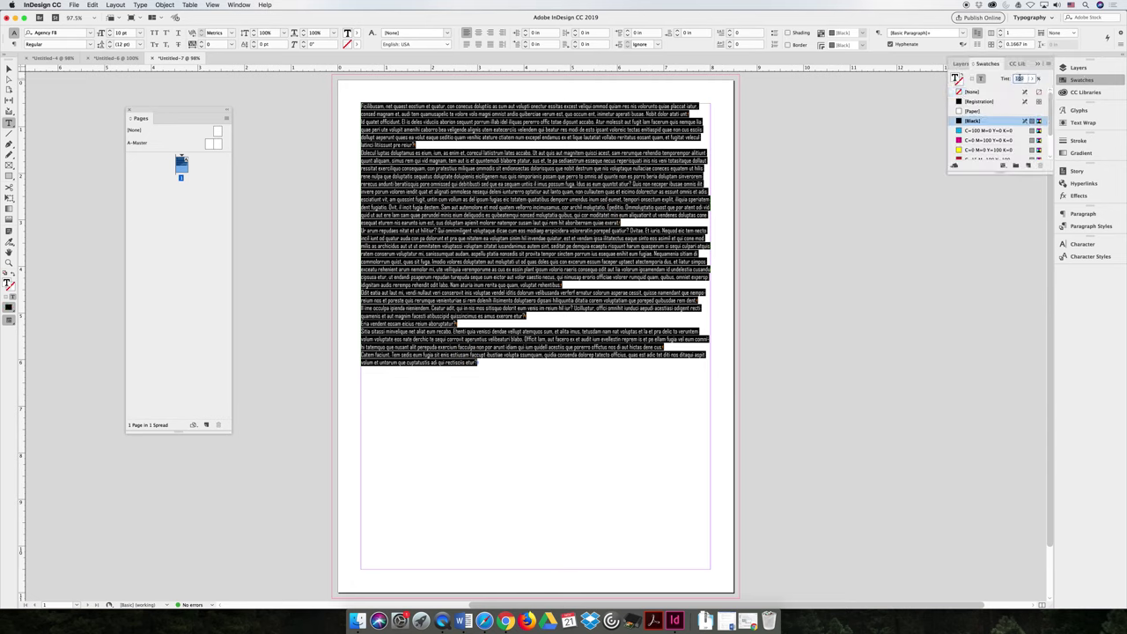
pyautogui.write('80')
pyautogui.press('Return')
pyautogui.press('Escape')
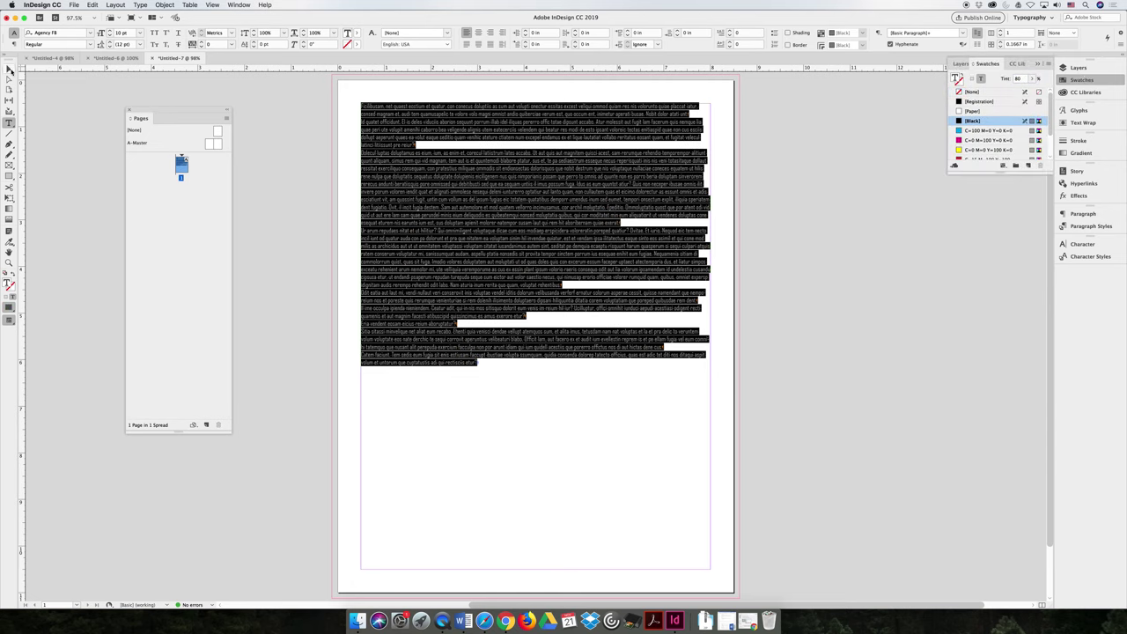
# Set the article text frame to 3 columns and place the cursor at the start of the text.
pyautogui.click(165, 4)
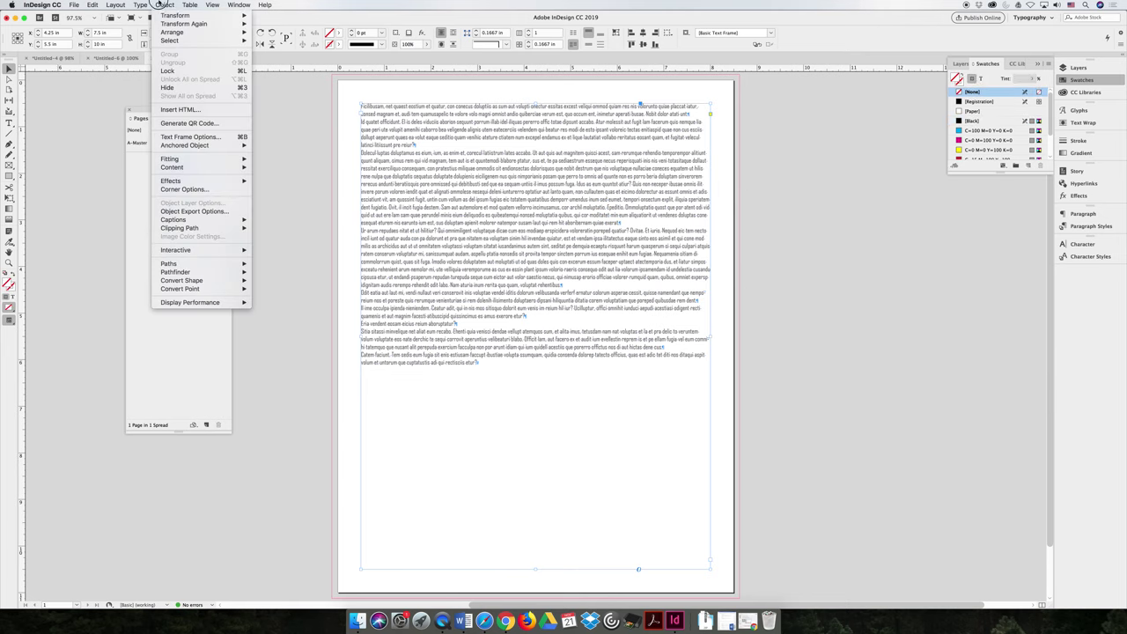
pyautogui.click(192, 138)
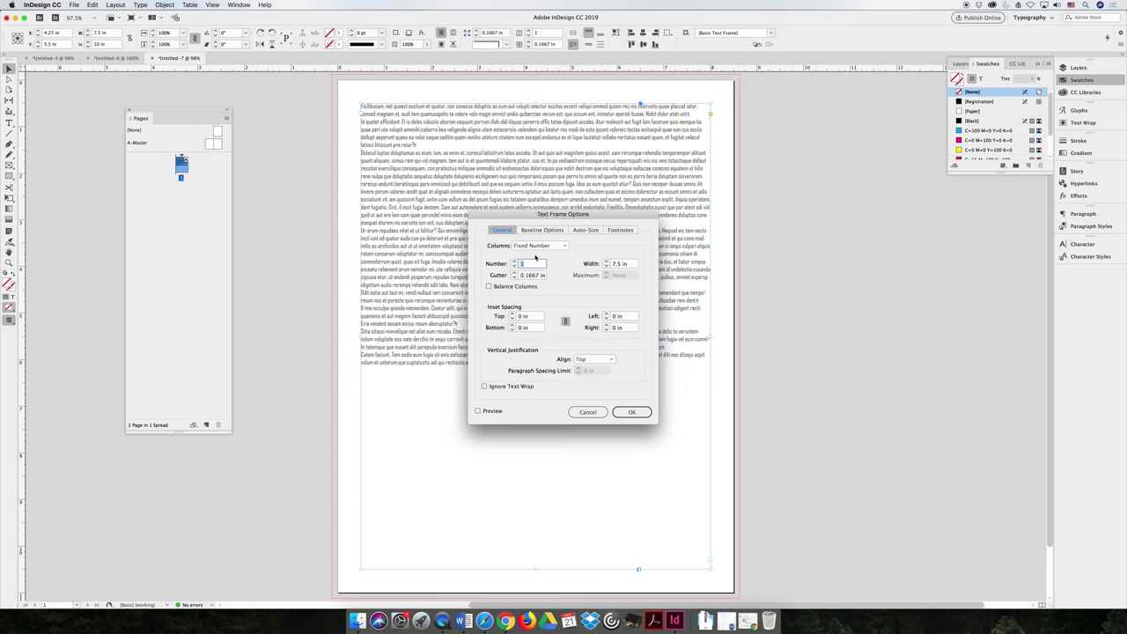
pyautogui.click(514, 260)
pyautogui.click(514, 261)
pyautogui.click(630, 412)
pyautogui.doubleClick(363, 106)
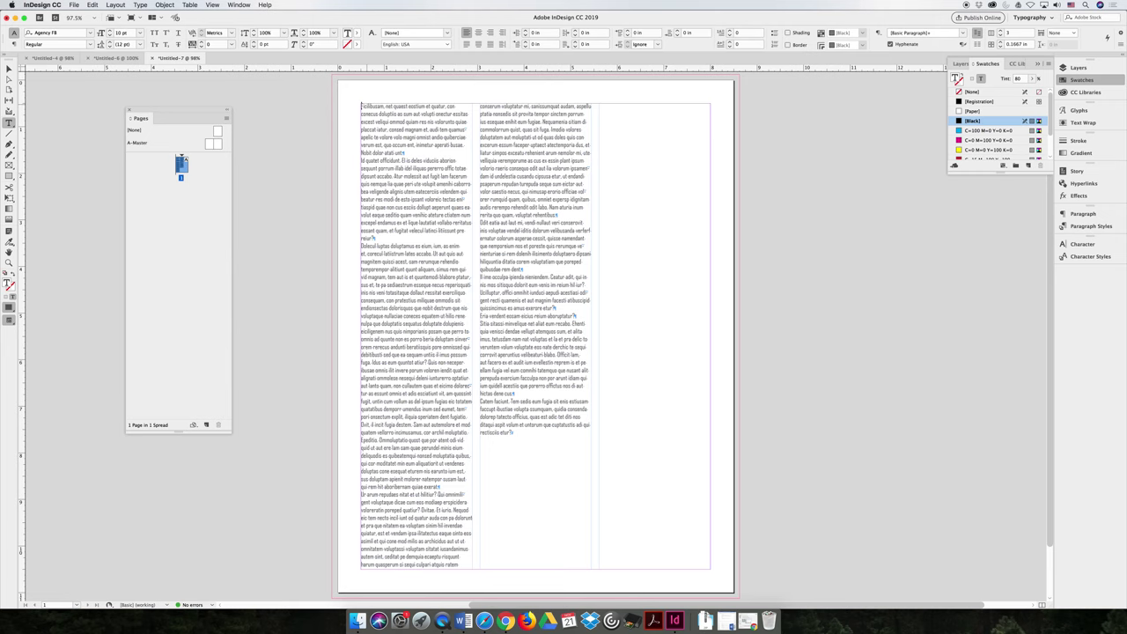
# Type 'AWESOME HEADLINE FOR THIS ARTICLE' on its own line at the top of the text, then select it.
pyautogui.write('AWESOME HEADLINE')
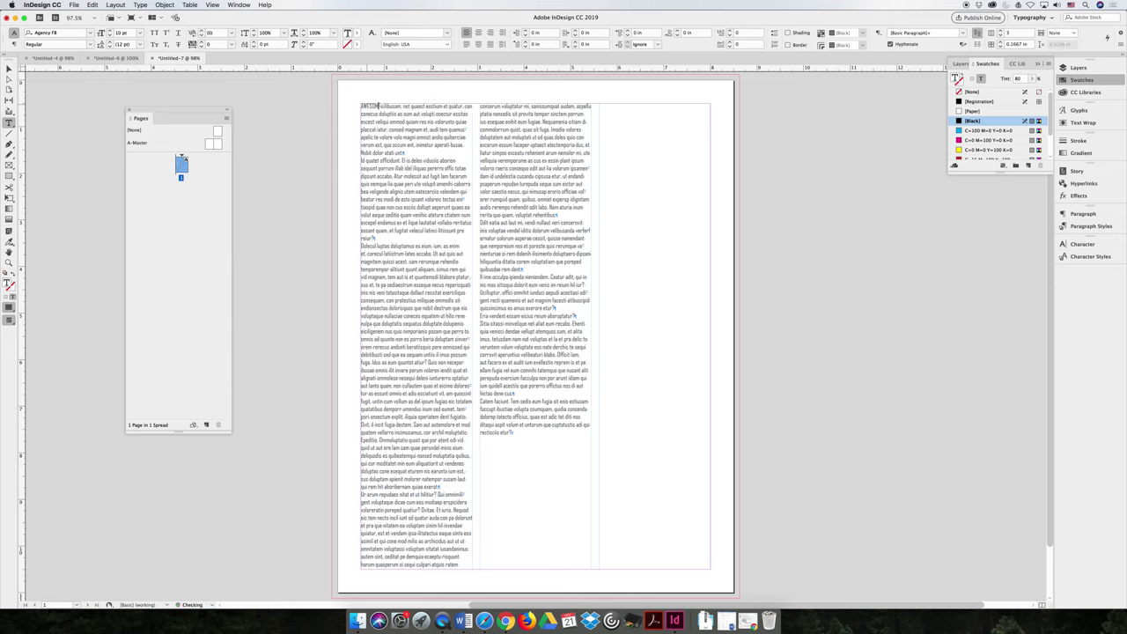
pyautogui.write(' FOR THIS A')
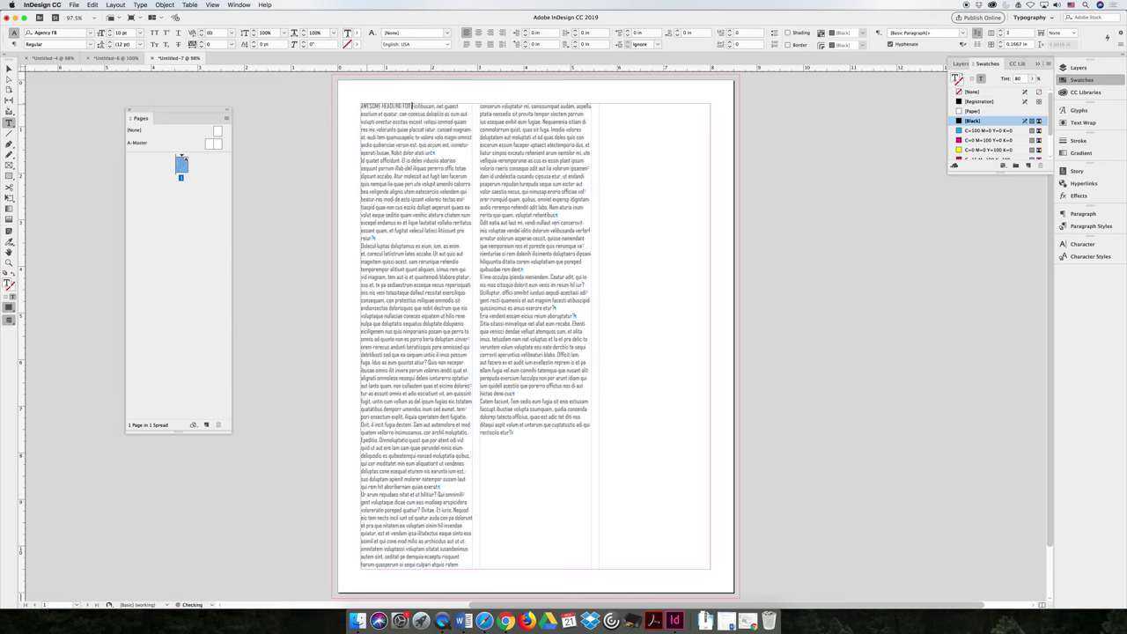
pyautogui.write('RTIC')
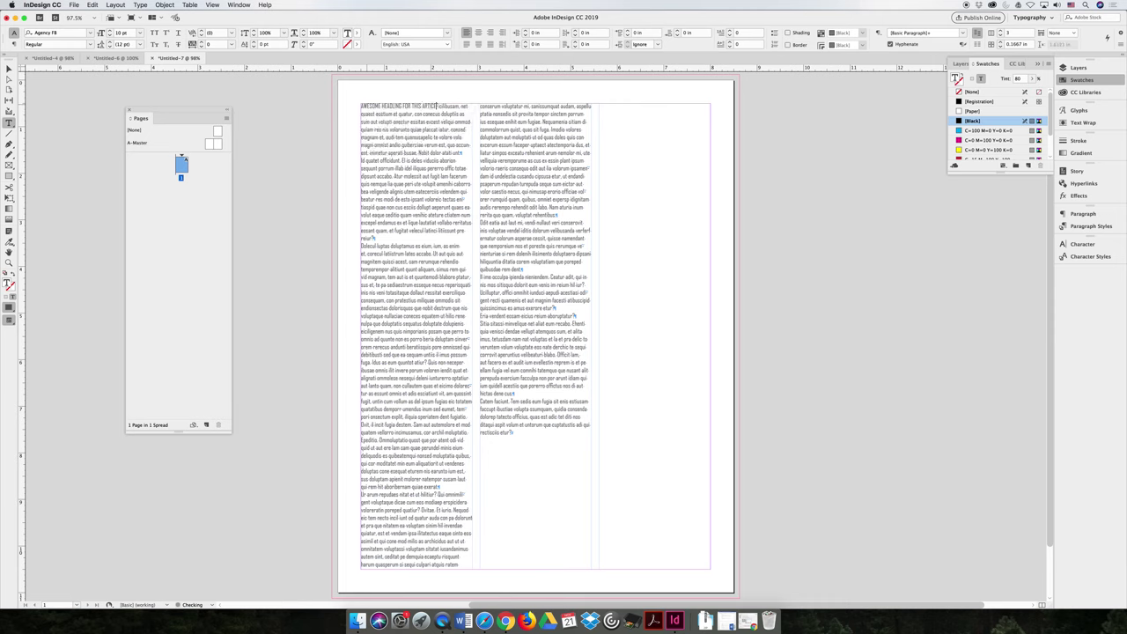
pyautogui.write('LE')
pyautogui.press('Return')
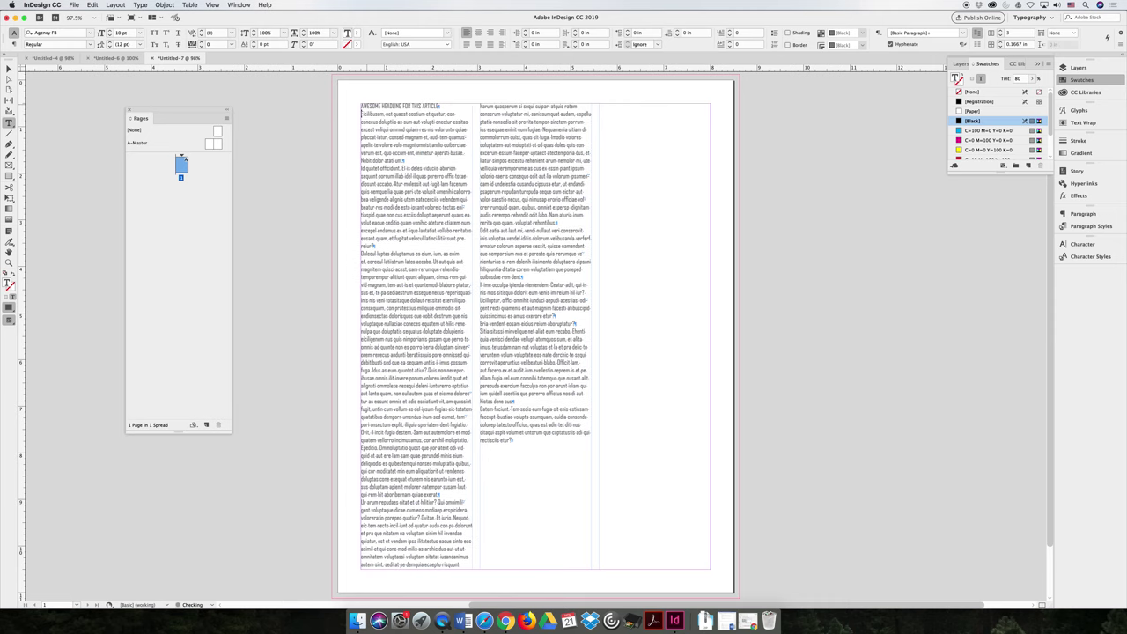
pyautogui.moveTo(440, 105); pyautogui.dragTo(370, 106)
pyautogui.click(370, 106)
pyautogui.tripleClick(393, 106)
# Set the heading's tint to 100%.
pyautogui.click(1018, 78)
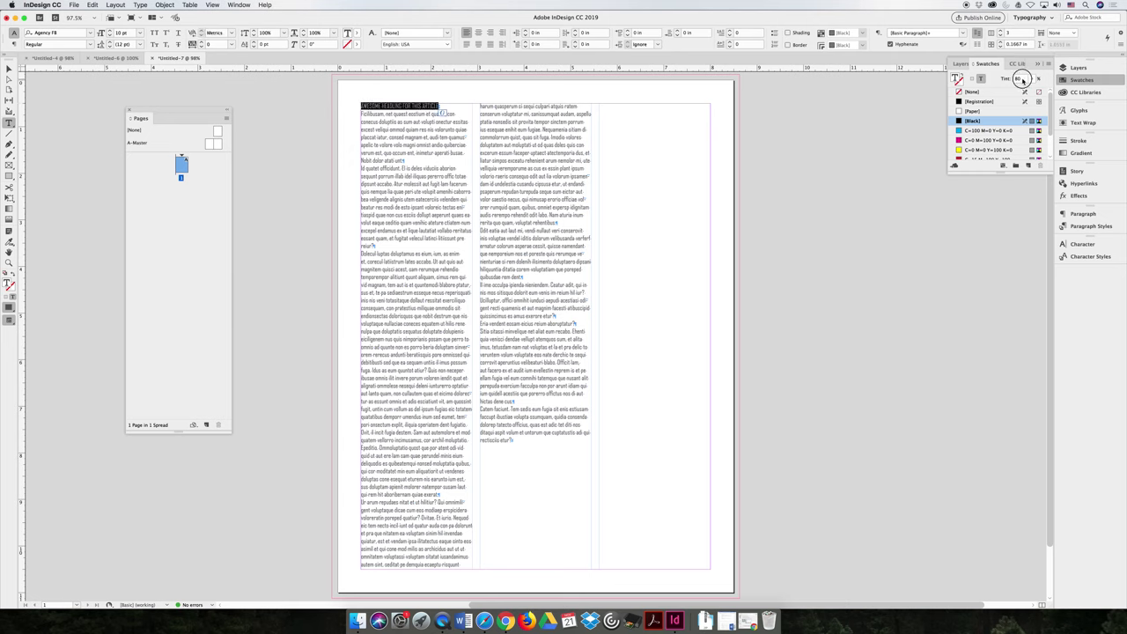
pyautogui.click(1017, 78)
pyautogui.write('100')
pyautogui.press('Return')
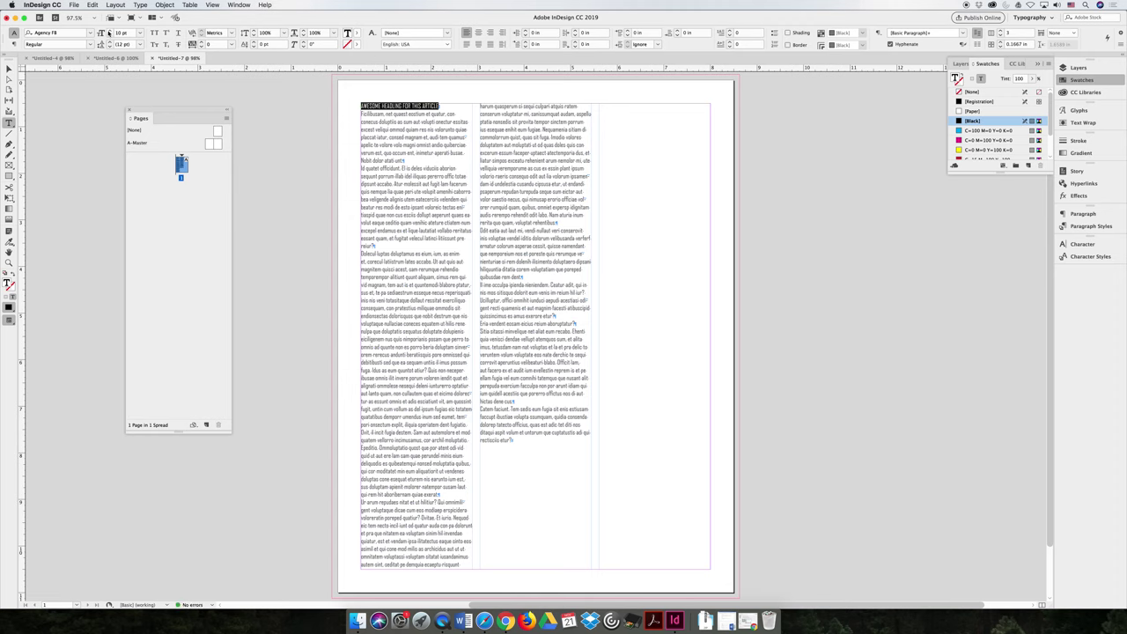
# Step up the heading's font size several times.
pyautogui.click(108, 31)
pyautogui.click(108, 31)
pyautogui.click(109, 30)
pyautogui.click(109, 31)
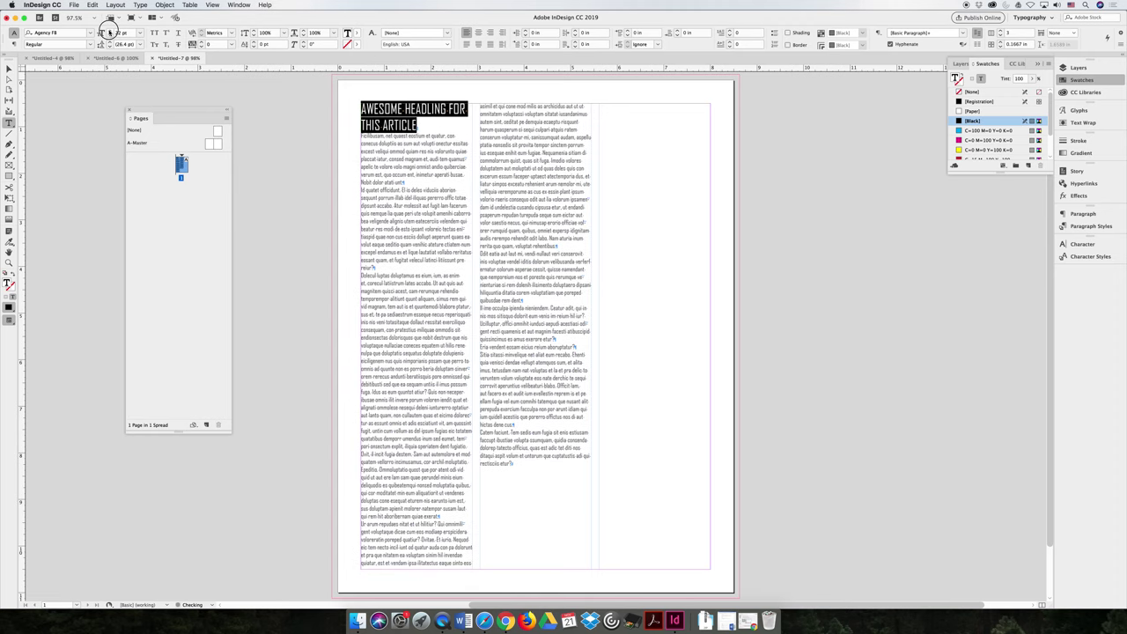
pyautogui.click(109, 31)
pyautogui.click(109, 32)
pyautogui.click(109, 32)
# Bring the heading to 54 pt so it fills four lines, and tighten its leading to 51 pt.
pyautogui.click(109, 32)
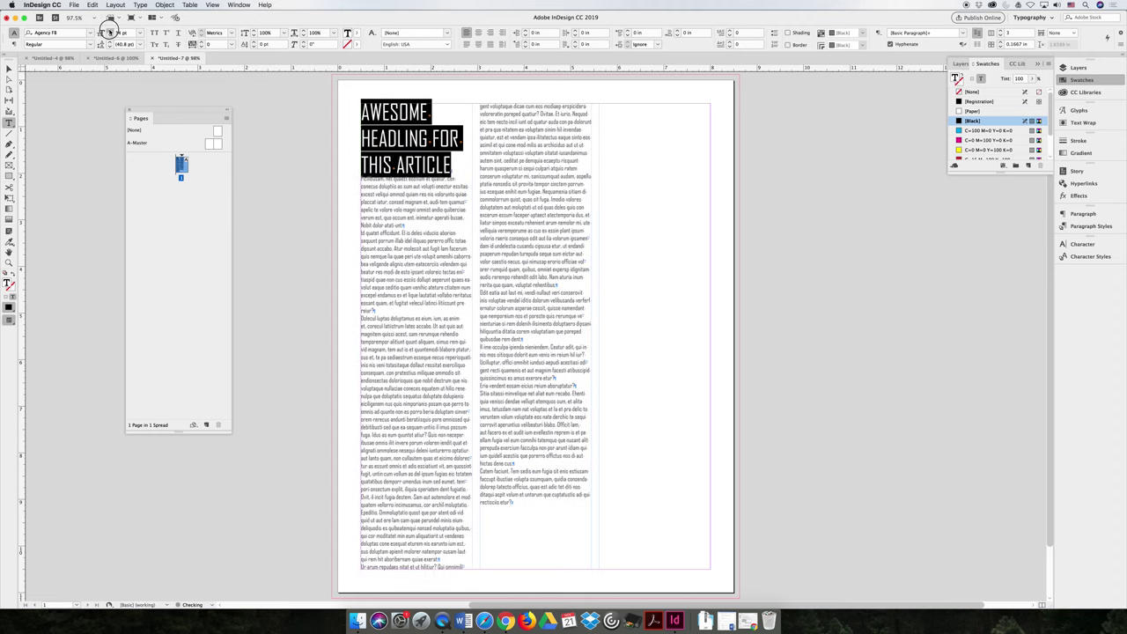
pyautogui.click(109, 31)
pyautogui.click(109, 31)
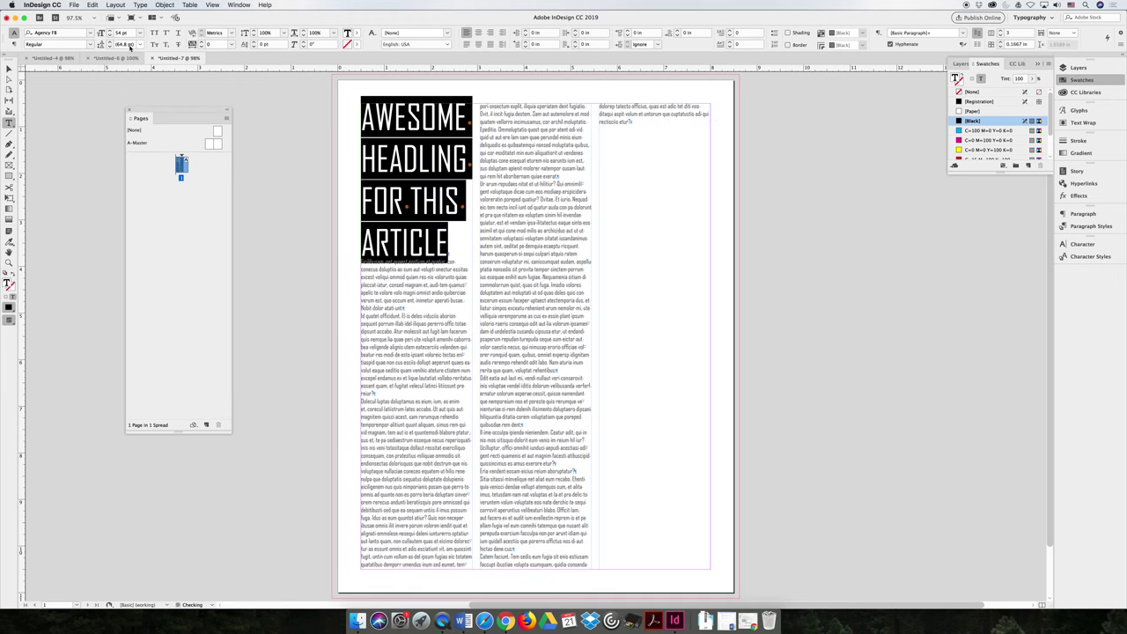
pyautogui.click(110, 44)
pyautogui.click(110, 44)
pyautogui.click(110, 44)
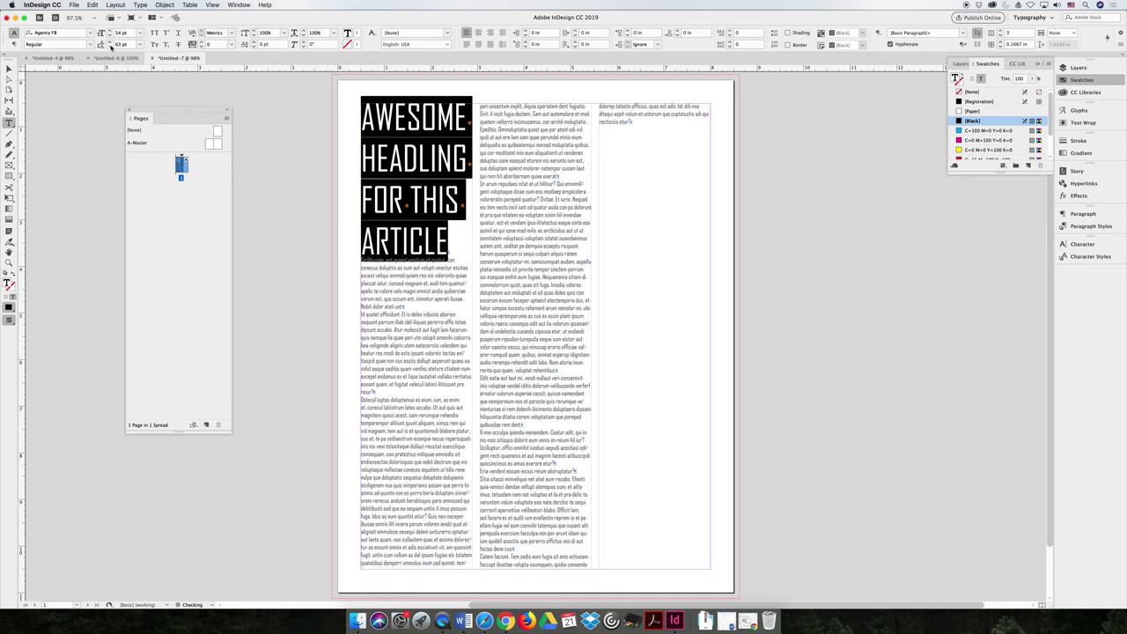
pyautogui.click(110, 44)
pyautogui.click(110, 44)
pyautogui.click(110, 44)
pyautogui.click(110, 44)
pyautogui.click(110, 44)
pyautogui.click(110, 44)
pyautogui.click(110, 44)
pyautogui.click(111, 44)
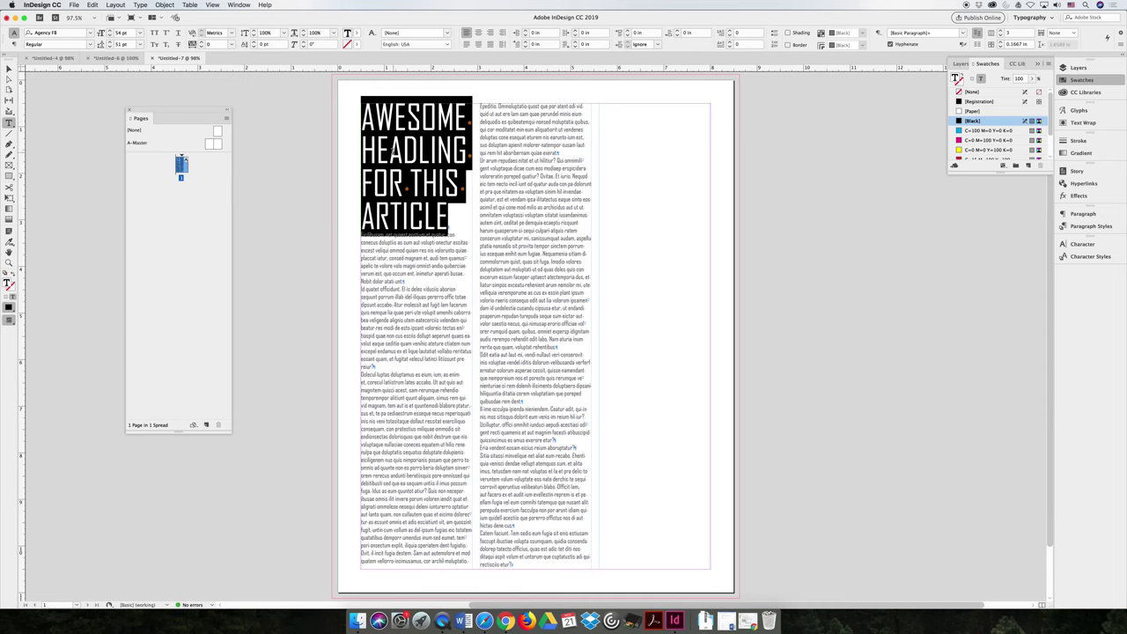
# Select the frame and check Text Frame Options, cancelling without changes.
pyautogui.press('Escape')
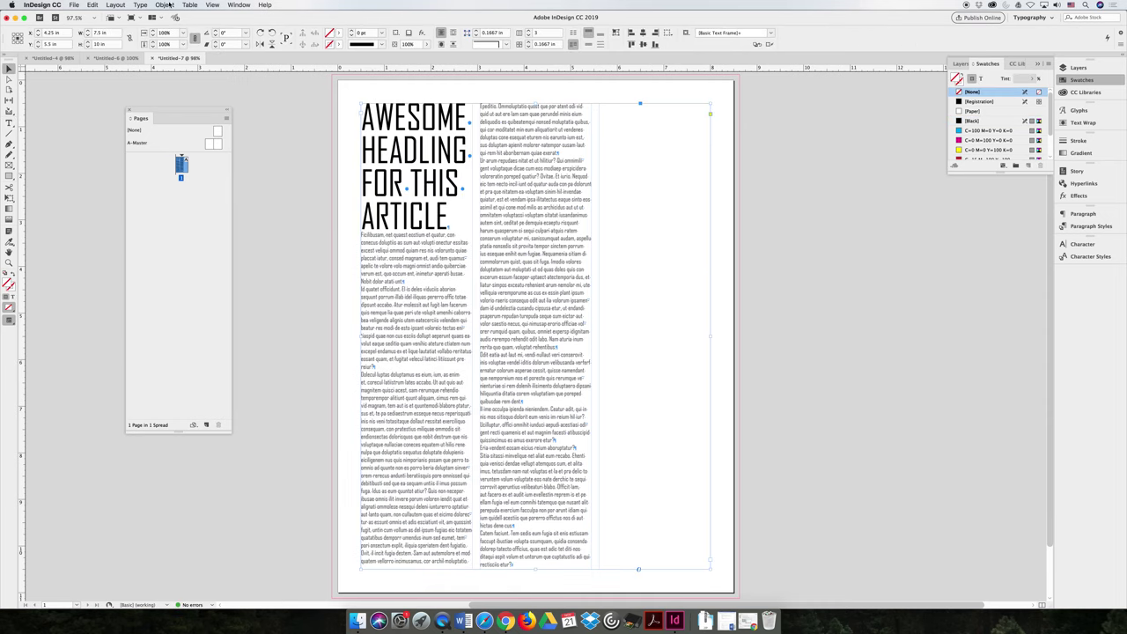
pyautogui.click(165, 5)
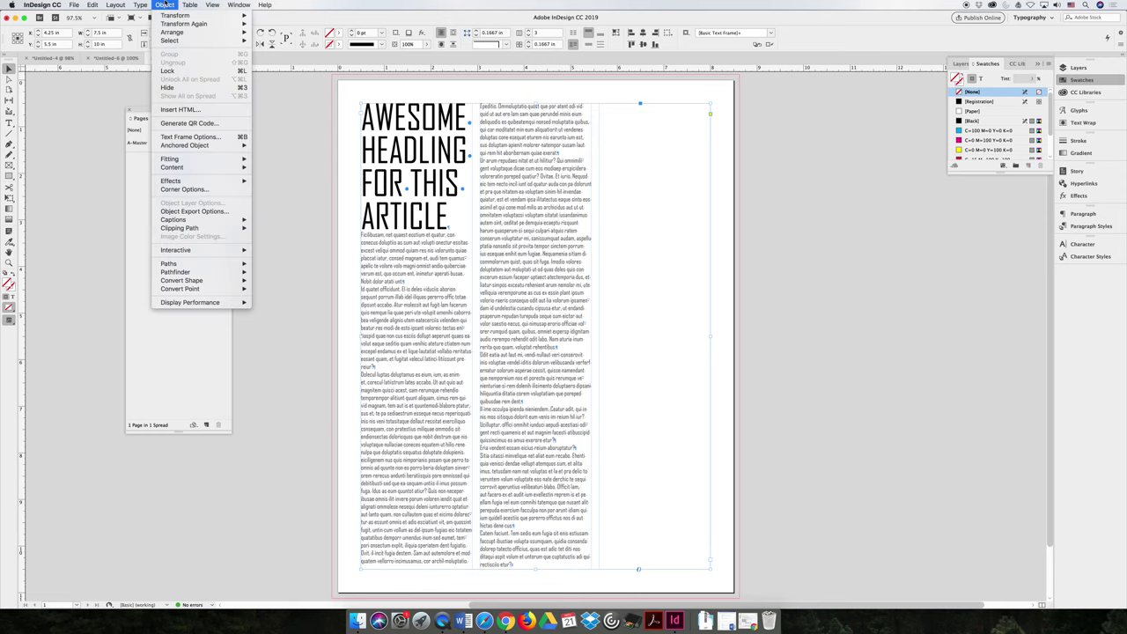
pyautogui.click(202, 137)
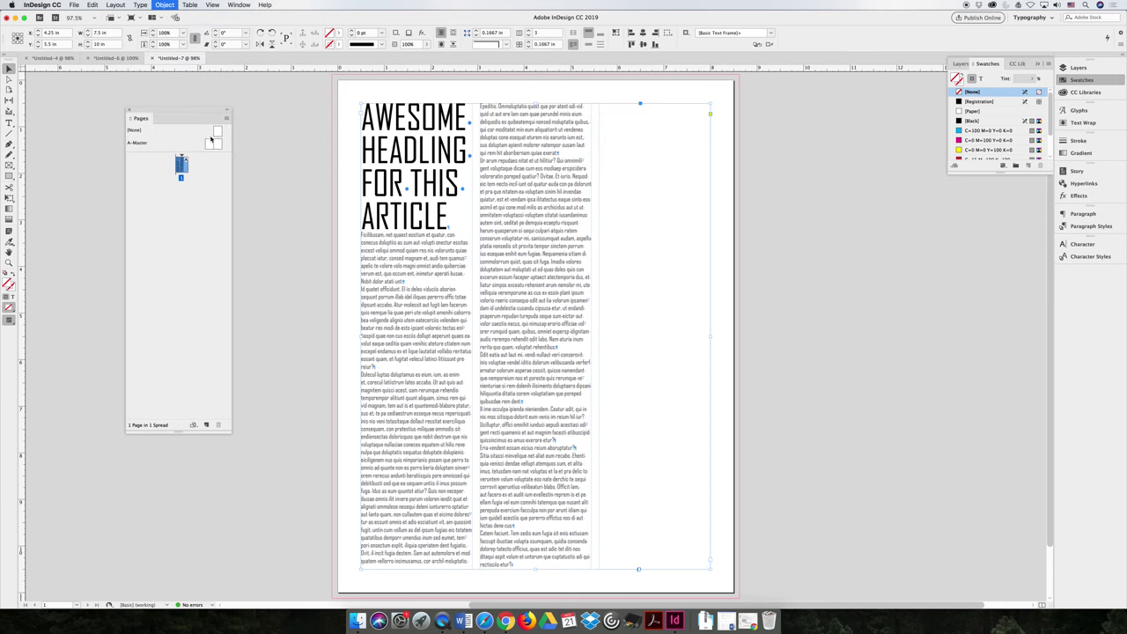
pyautogui.moveTo(634, 218); pyautogui.dragTo(470, 167)
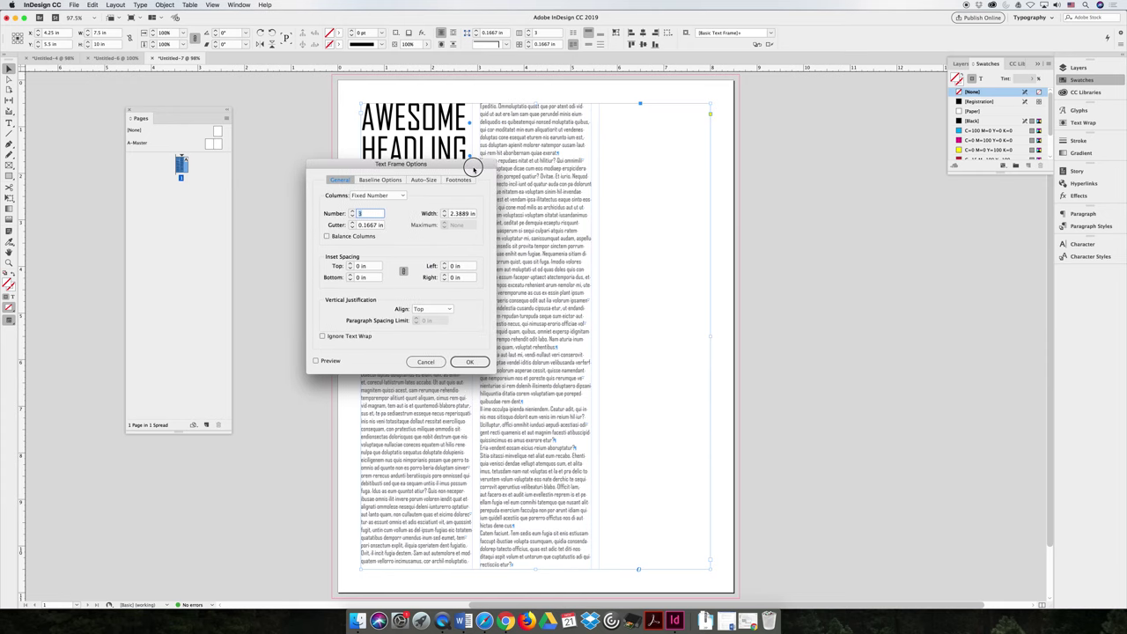
pyautogui.click(415, 361)
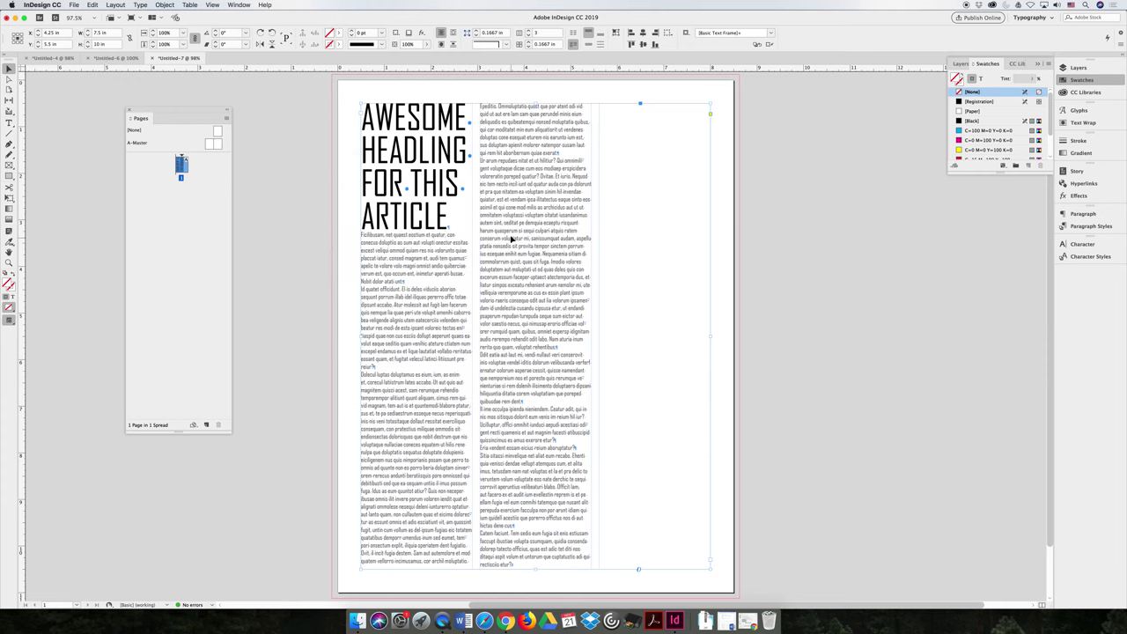
# Float the Paragraph panel and select the whole stacked headline.
pyautogui.click(1081, 214)
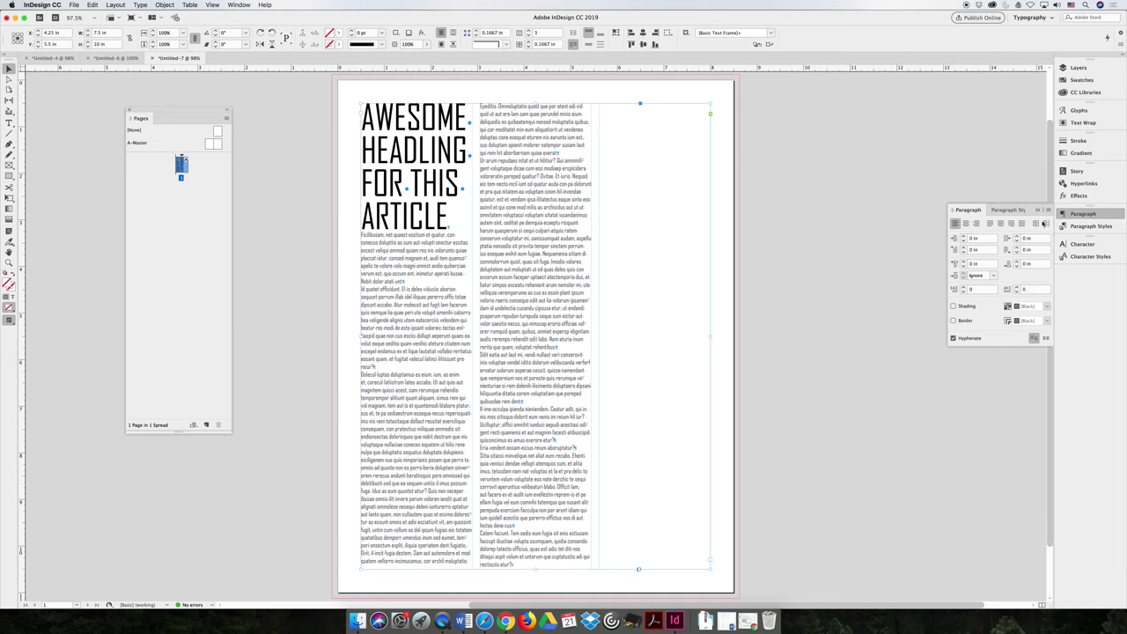
pyautogui.moveTo(982, 206); pyautogui.dragTo(757, 183)
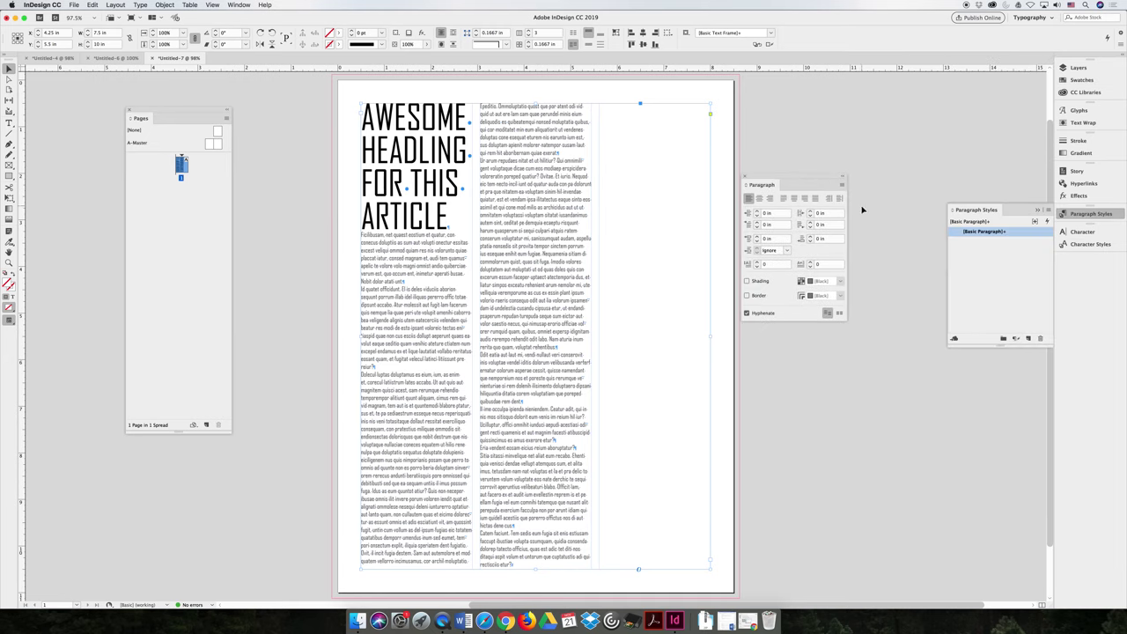
pyautogui.click(842, 185)
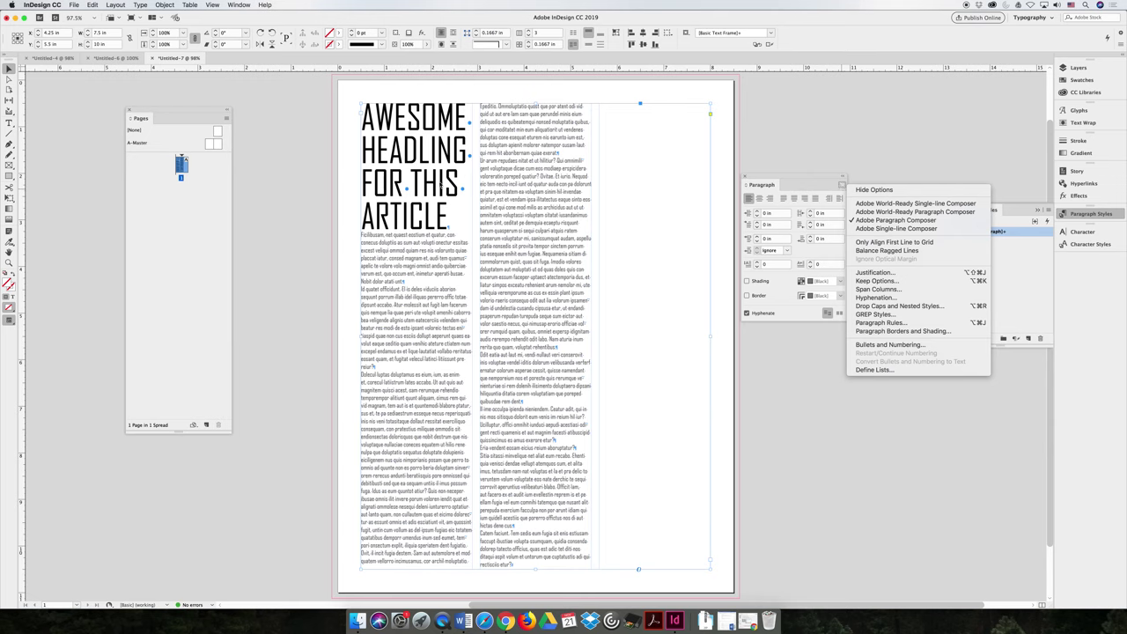
pyautogui.click(410, 153)
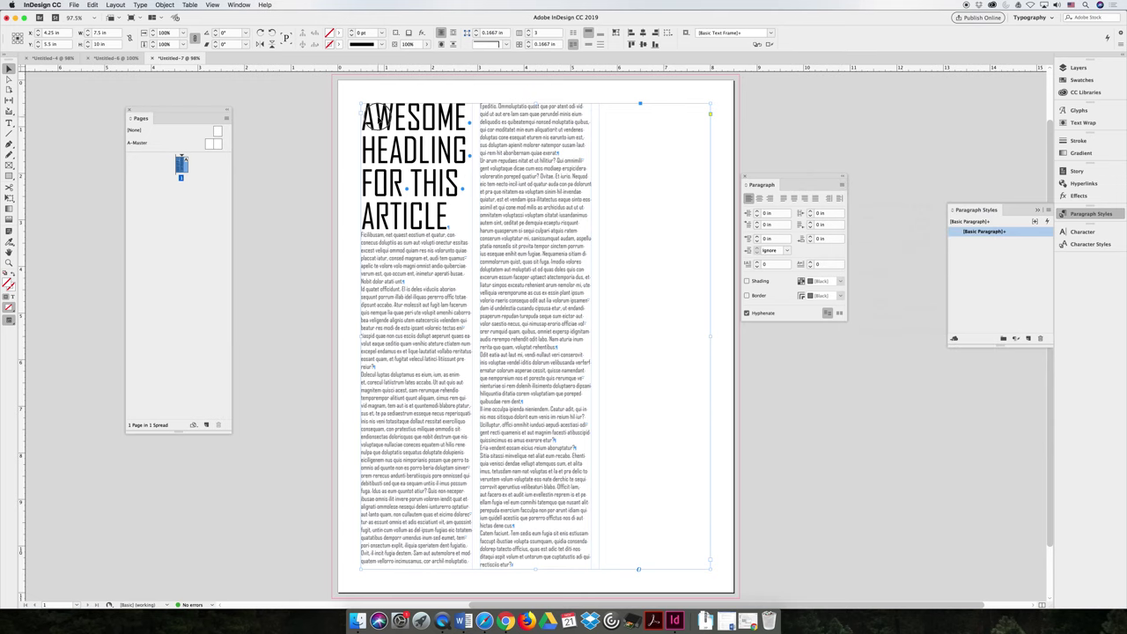
pyautogui.doubleClick(378, 116)
pyautogui.moveTo(379, 116); pyautogui.dragTo(445, 239)
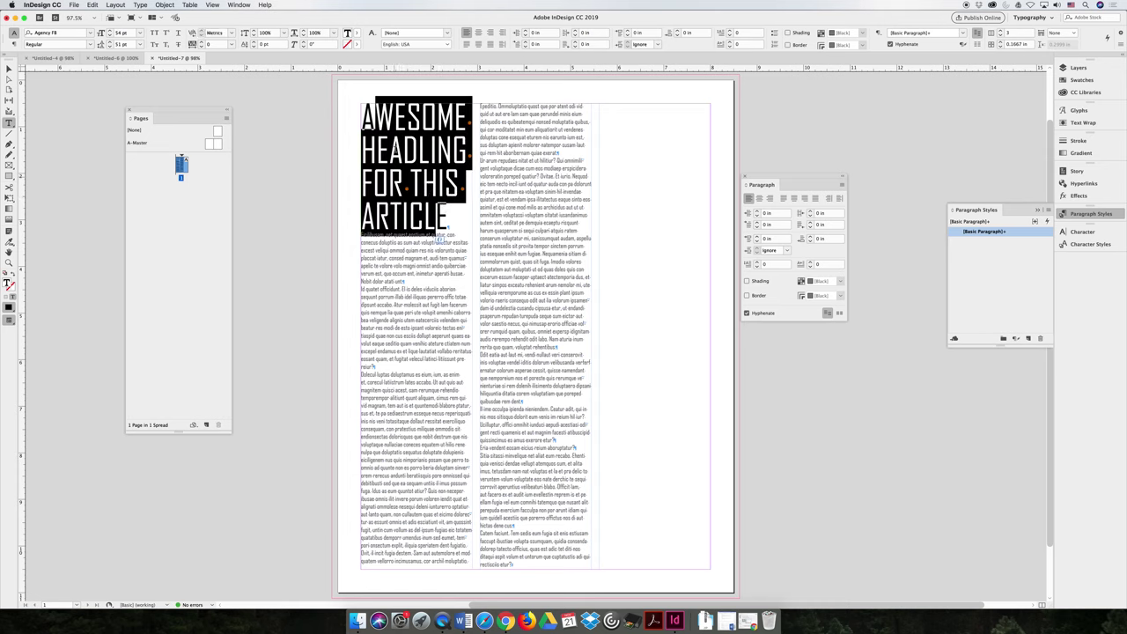
# Set the headline's paragraph layout to Span Columns with a span of 2.
pyautogui.click(842, 186)
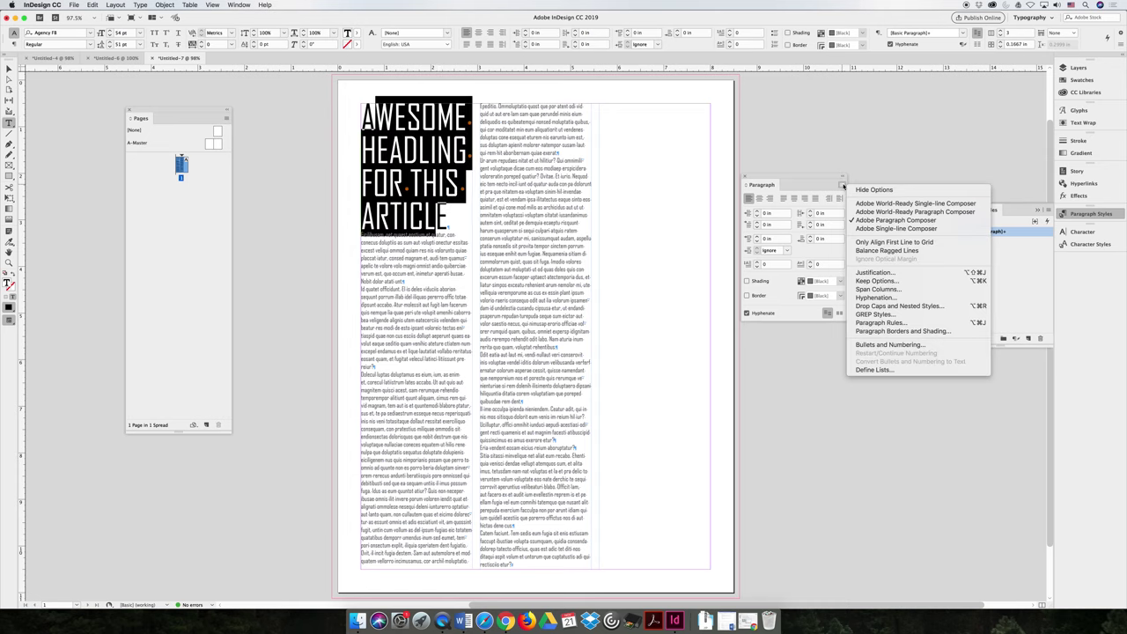
pyautogui.click(896, 293)
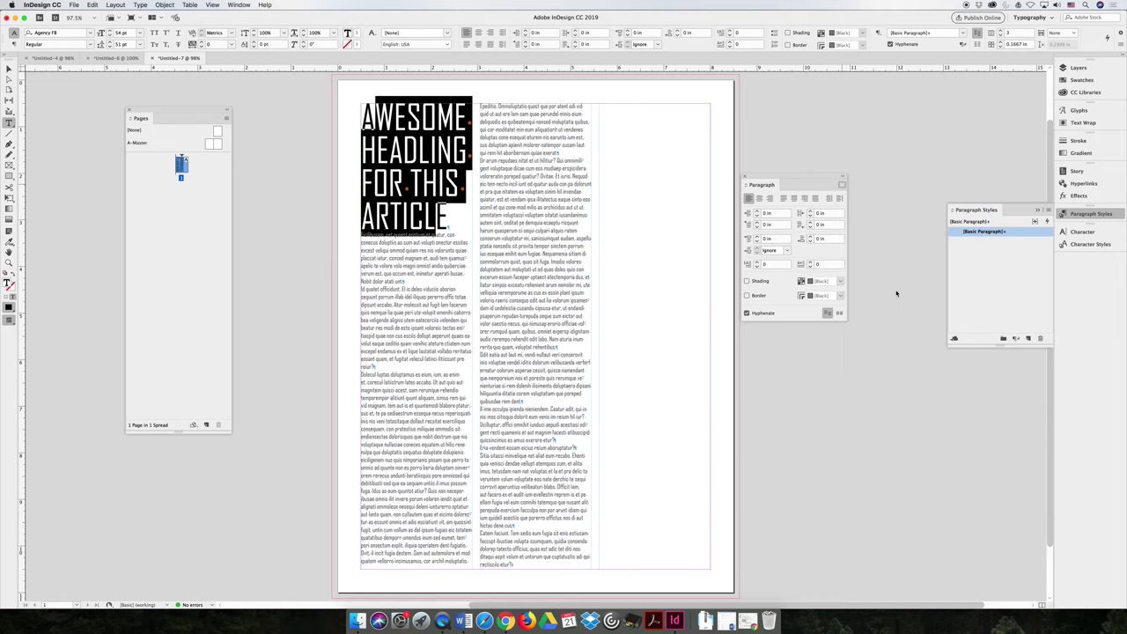
pyautogui.click(550, 292)
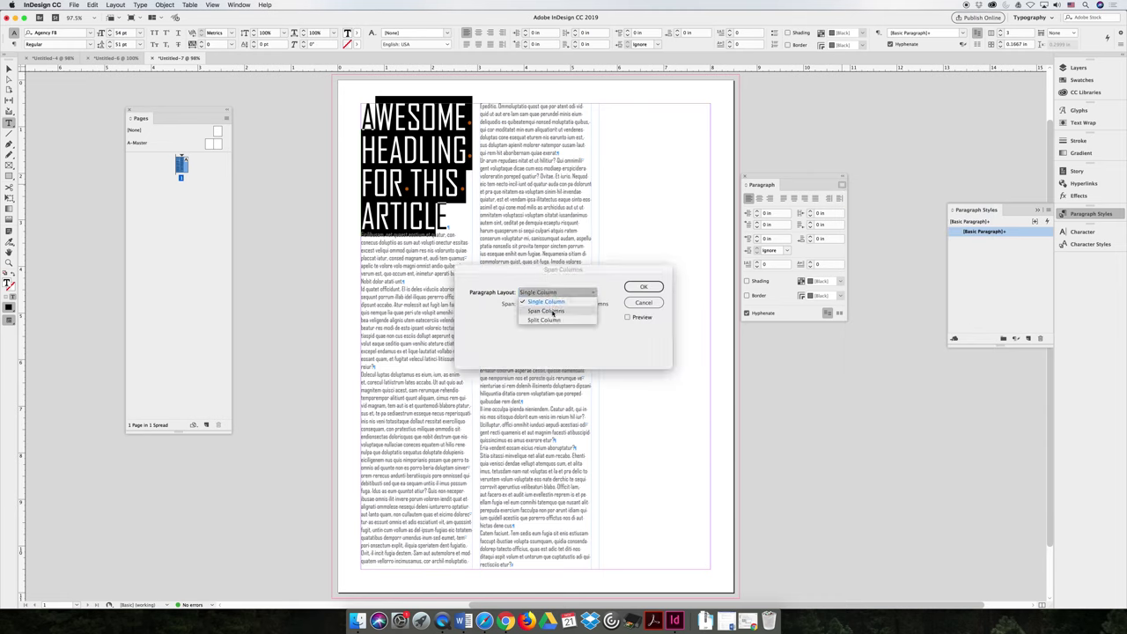
pyautogui.click(548, 311)
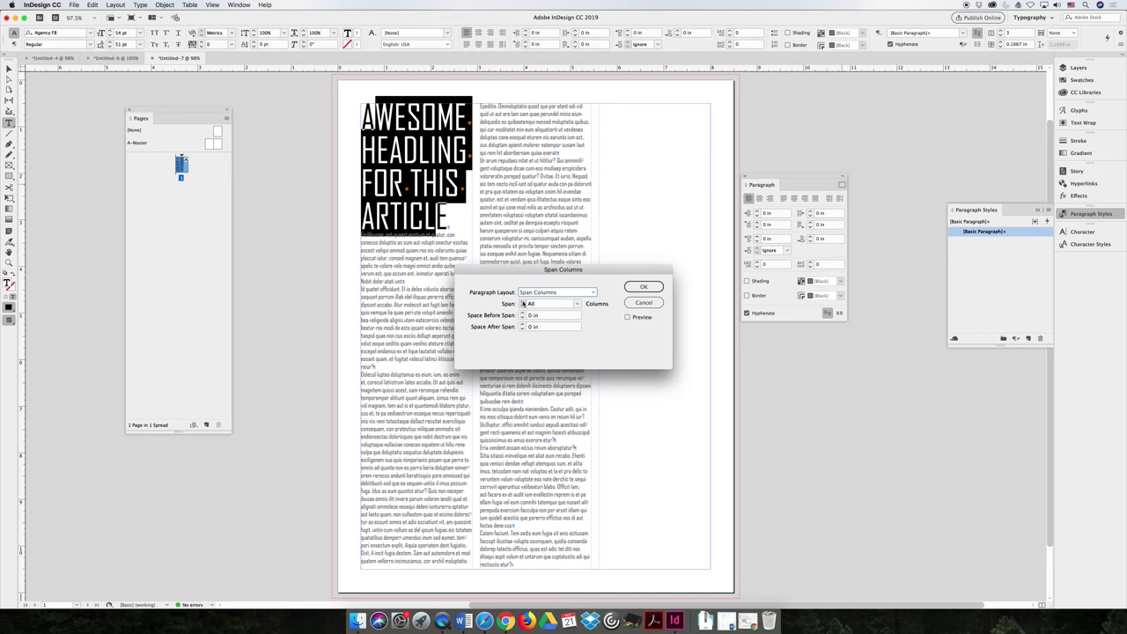
pyautogui.press('Tab')
pyautogui.write('2')
pyautogui.click(627, 317)
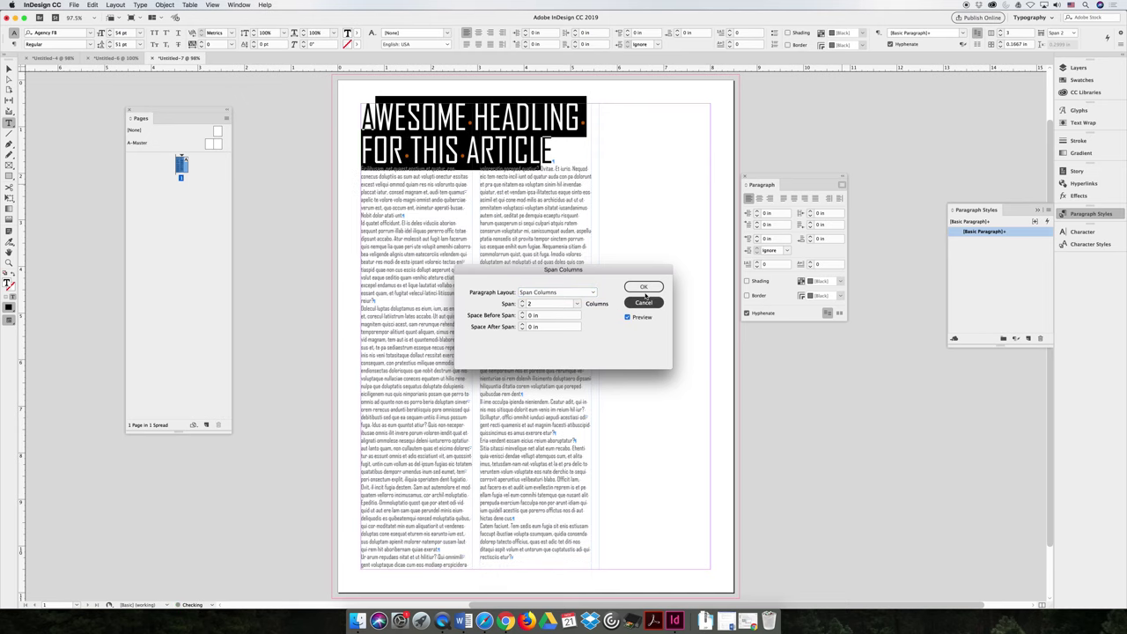
pyautogui.click(643, 286)
pyautogui.click(9, 69)
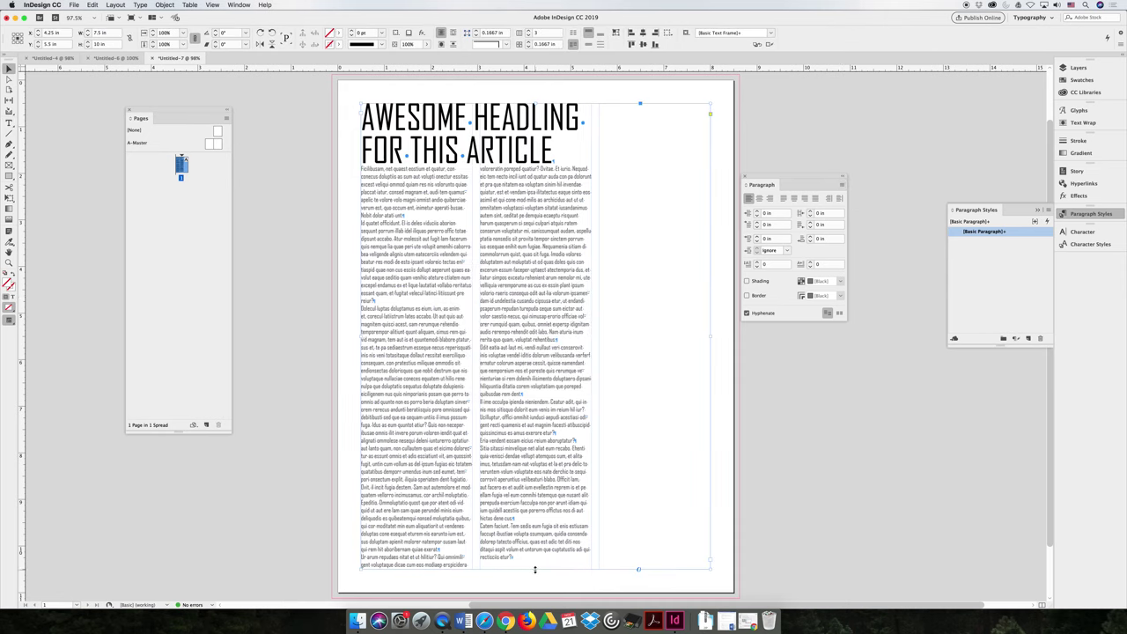
# Drag the article frame's bottom edge up, then set the entire headline in Chaloops.
pyautogui.moveTo(534, 570); pyautogui.dragTo(538, 295)
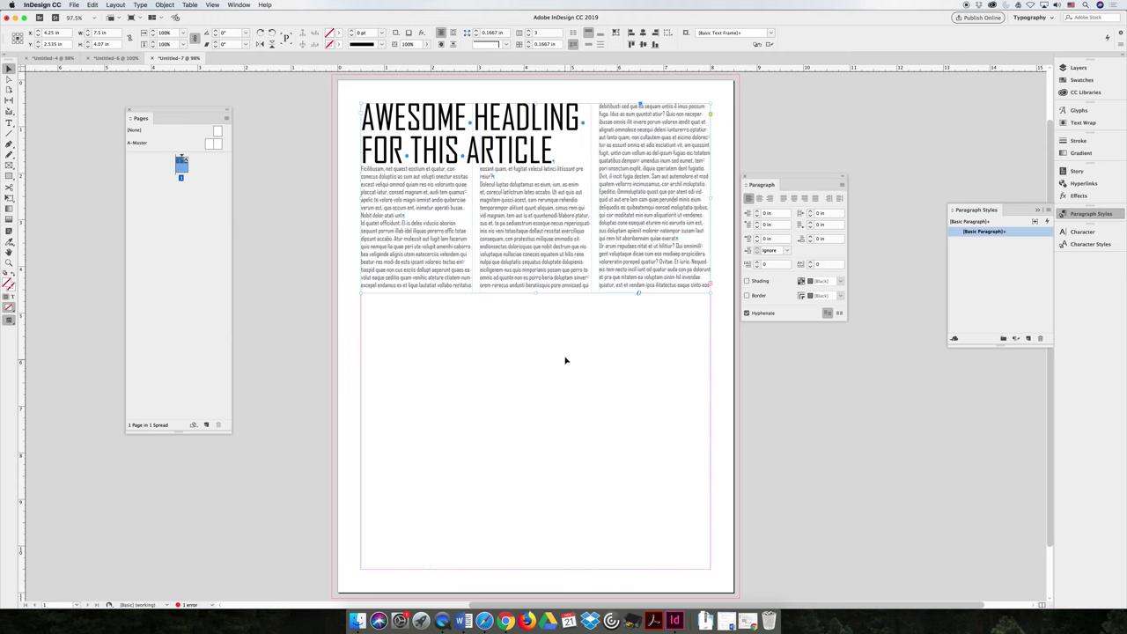
pyautogui.doubleClick(519, 130)
pyautogui.moveTo(557, 155); pyautogui.dragTo(345, 114)
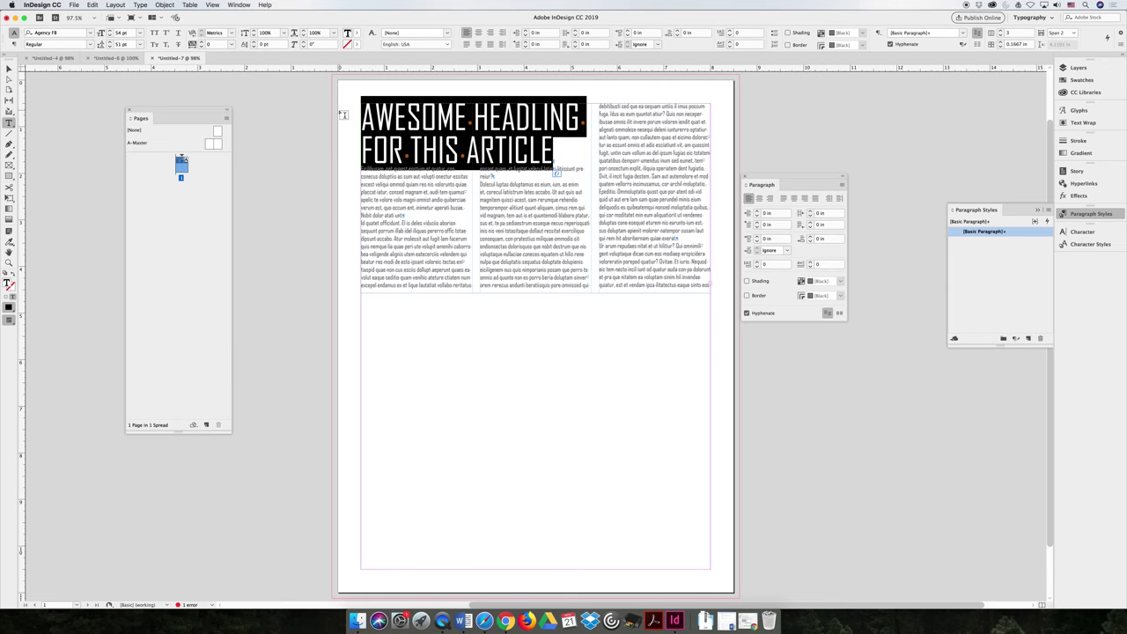
pyautogui.click(88, 32)
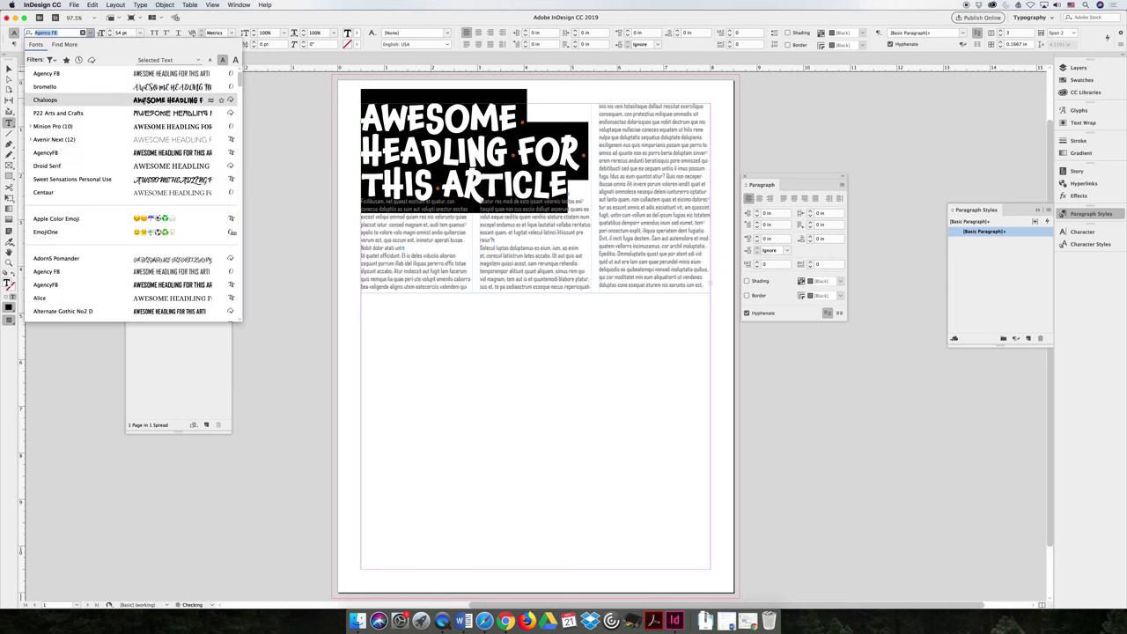
pyautogui.click(46, 100)
pyautogui.click(573, 189)
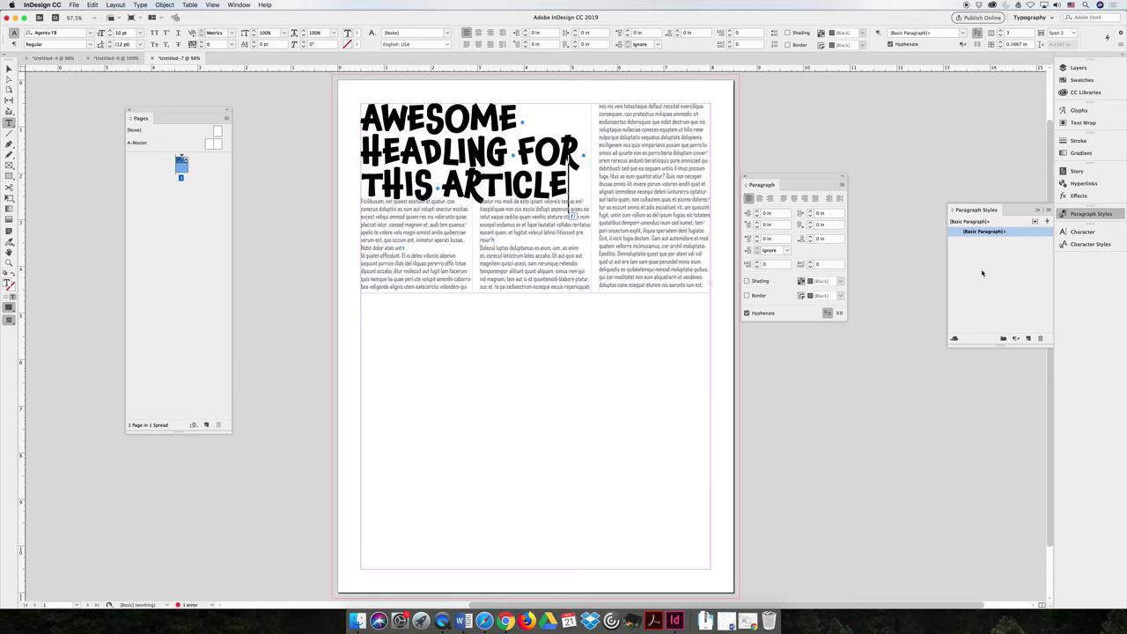
pyautogui.click(810, 236)
# Raise the headline's Space After to 0.25 in.
pyautogui.click(811, 236)
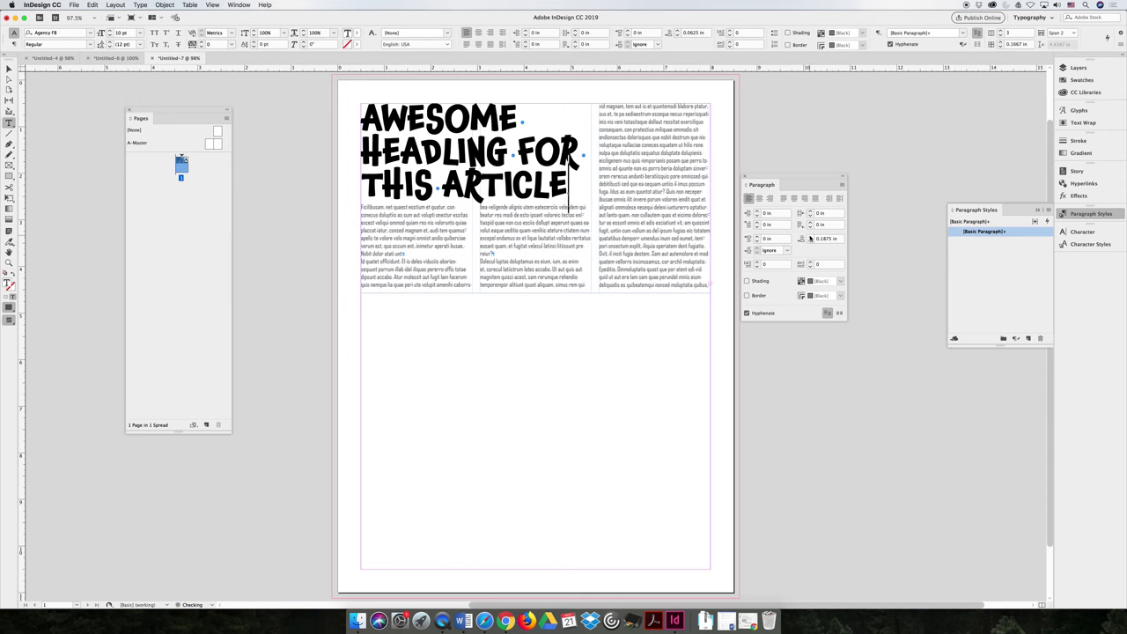
pyautogui.click(810, 236)
pyautogui.click(810, 236)
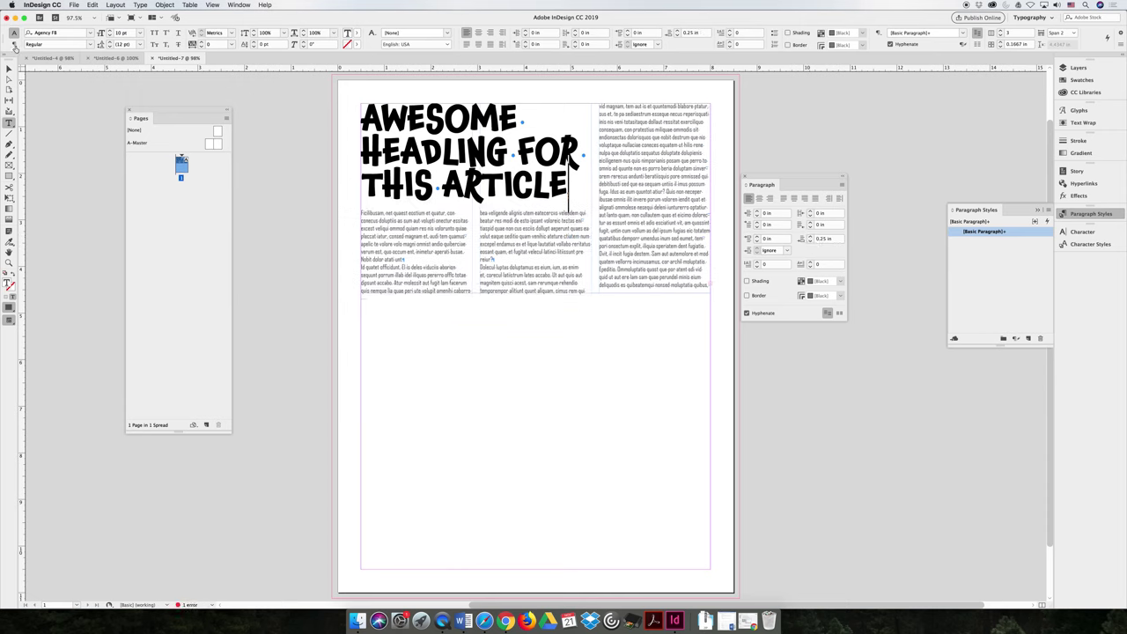
# Justify the body text across all three columns with the last line aligned left.
pyautogui.click(11, 69)
pyautogui.click(622, 231)
pyautogui.doubleClick(418, 240)
pyautogui.moveTo(385, 220); pyautogui.dragTo(704, 283)
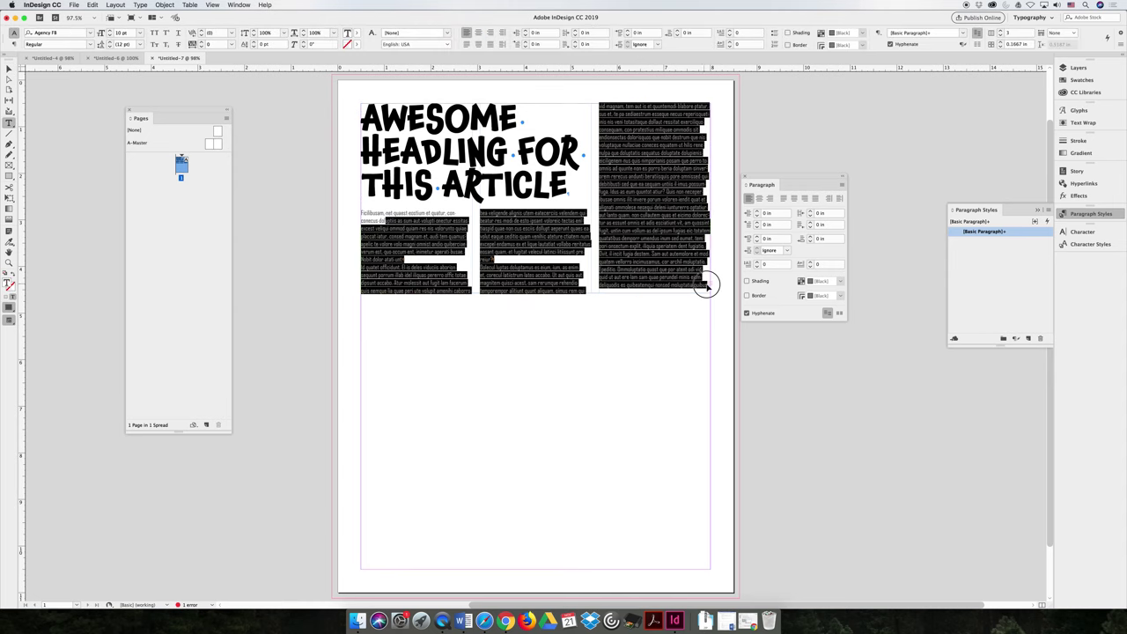
pyautogui.click(784, 199)
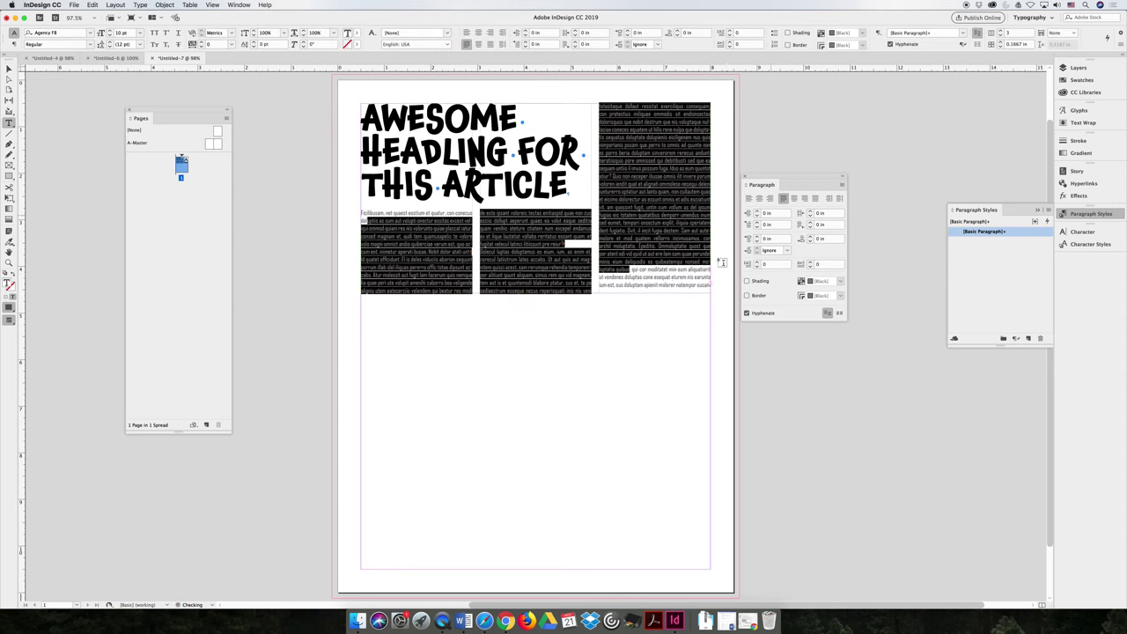
pyautogui.click(514, 407)
pyautogui.moveTo(628, 246); pyautogui.dragTo(726, 365)
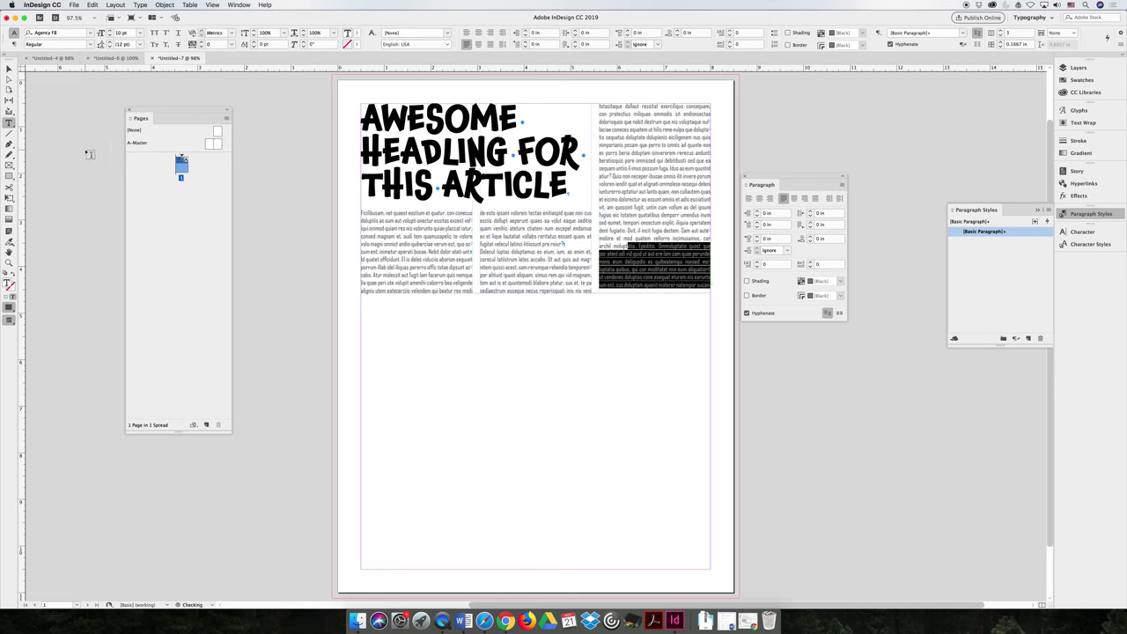
# Lengthen the article frame slightly so the three columns end at nearly even depth.
pyautogui.click(9, 69)
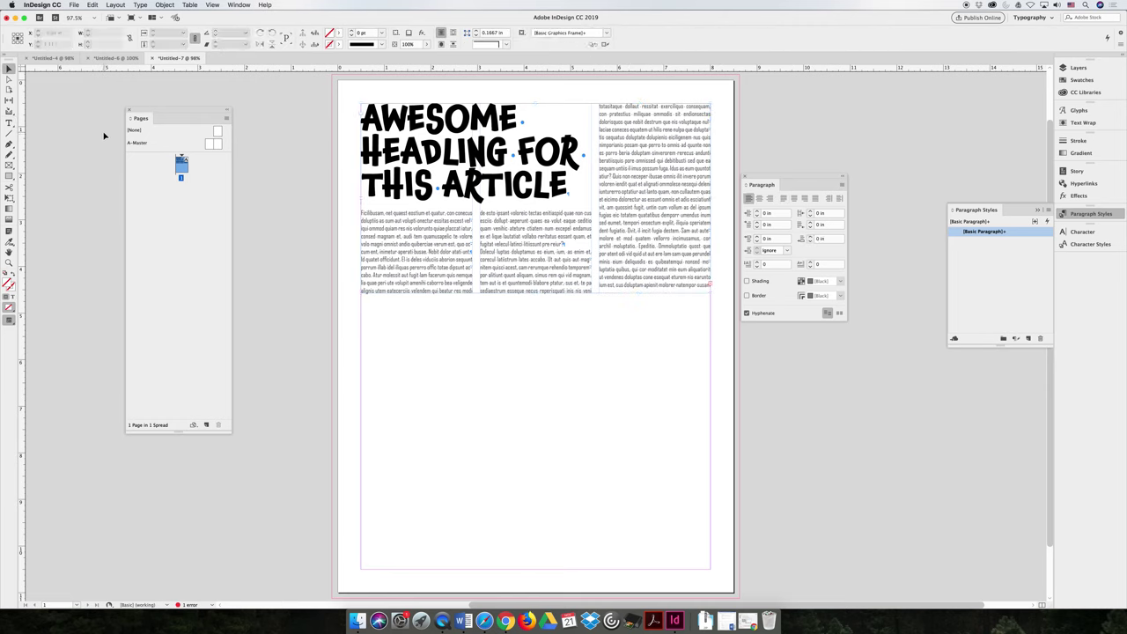
pyautogui.click(542, 294)
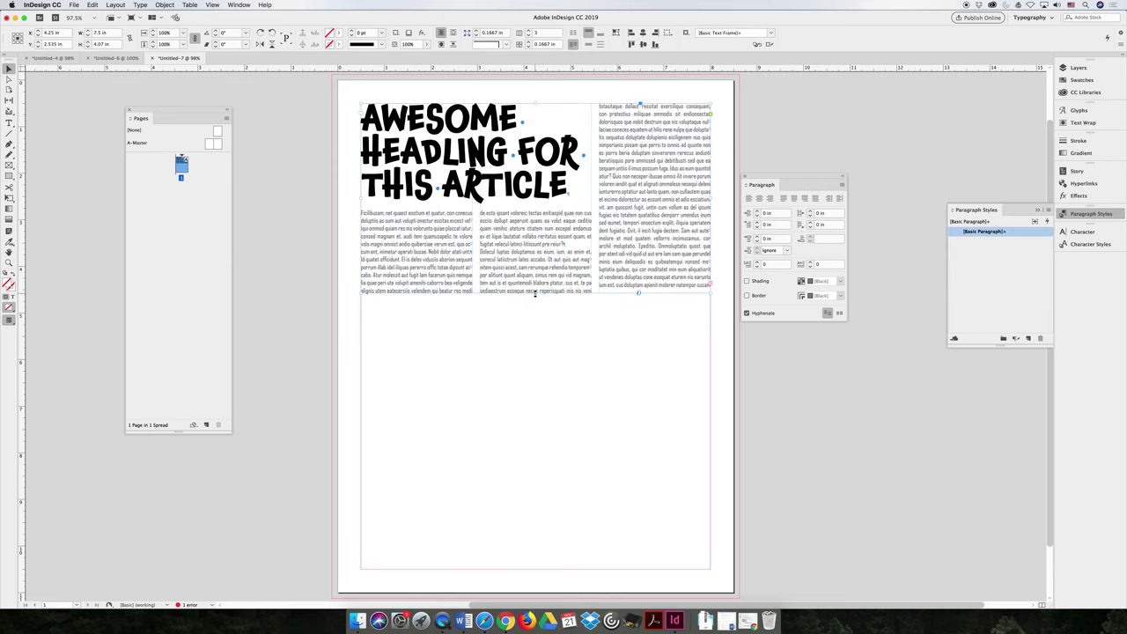
pyautogui.moveTo(535, 293); pyautogui.dragTo(535, 296)
pyautogui.click(314, 345)
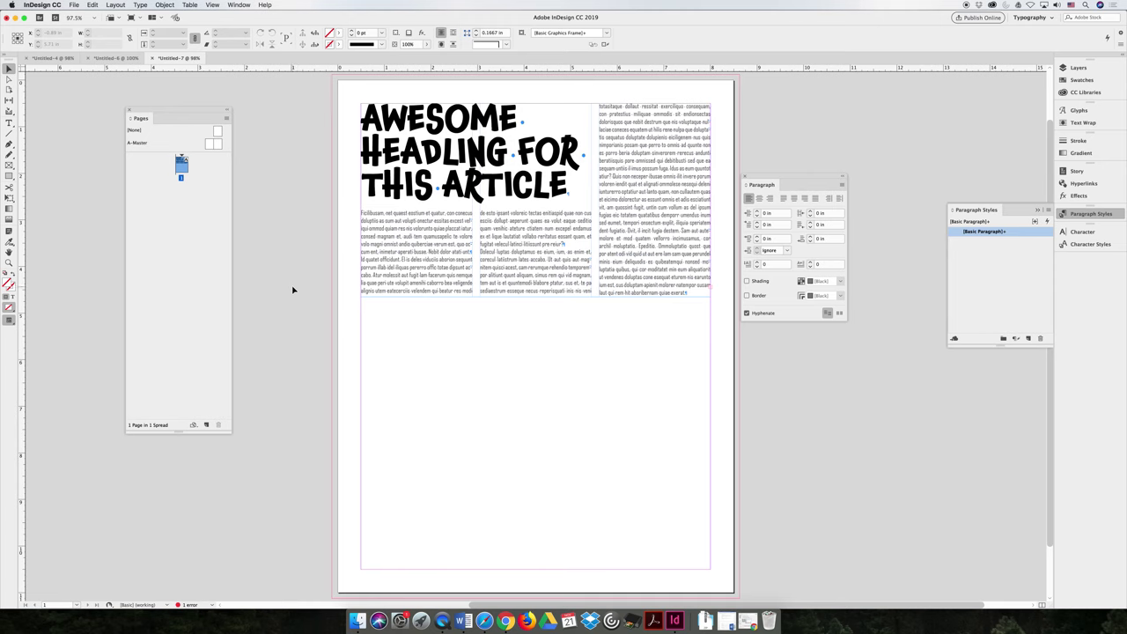
pyautogui.doubleClick(469, 169)
# Select all of the Chaloops headline, align it center, then select the article frame.
pyautogui.tripleClick(453, 148)
pyautogui.press('super+a')
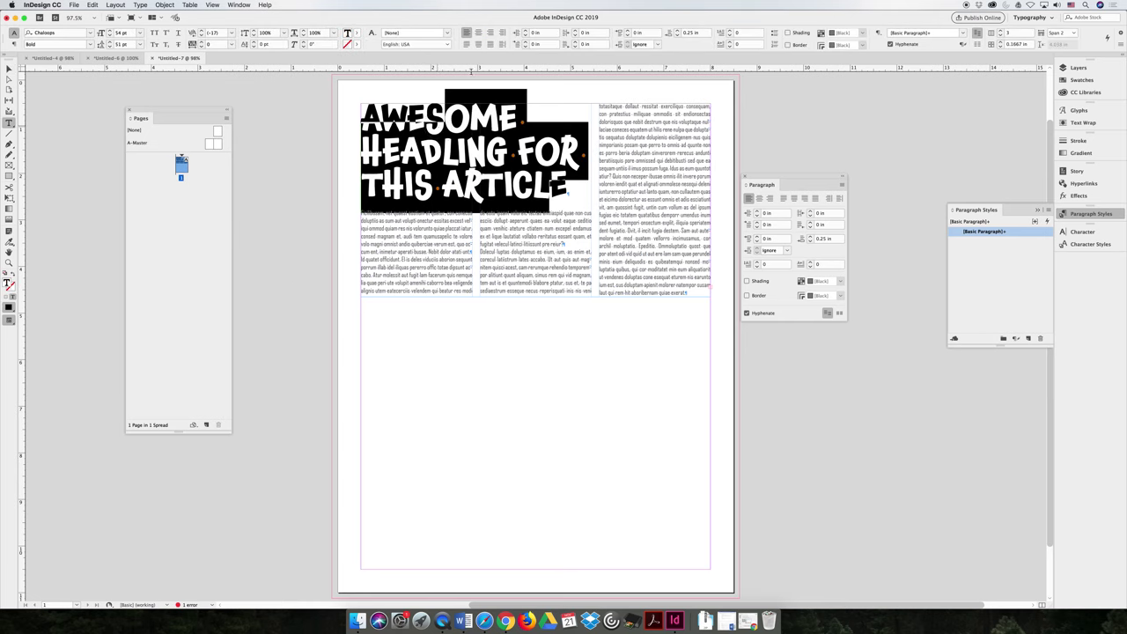
pyautogui.click(478, 33)
pyautogui.click(205, 200)
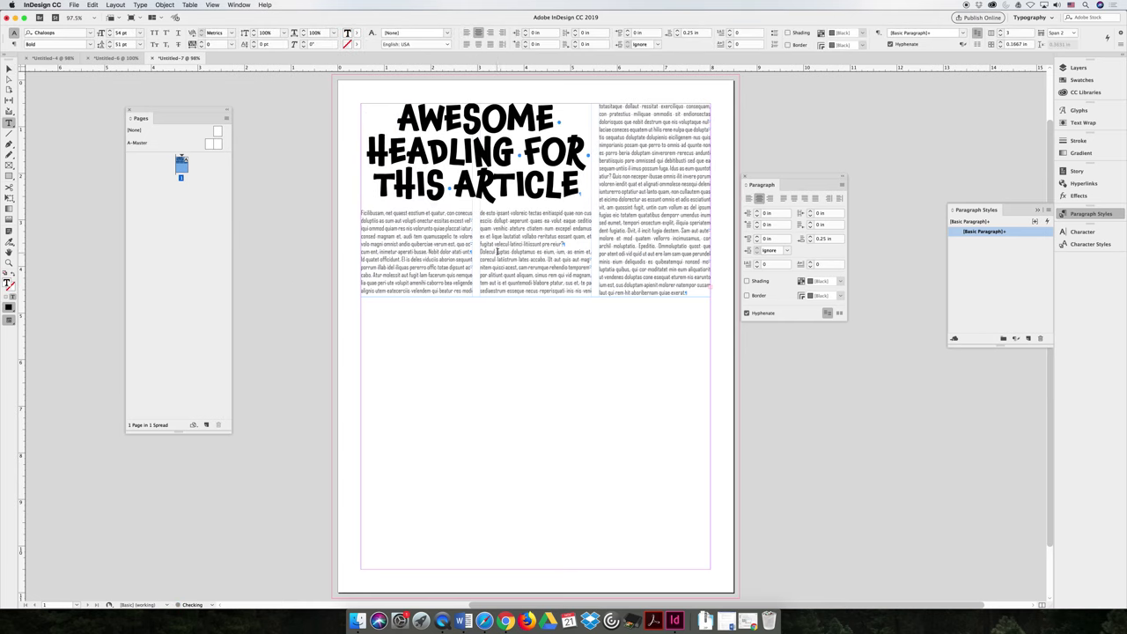
pyautogui.click(9, 69)
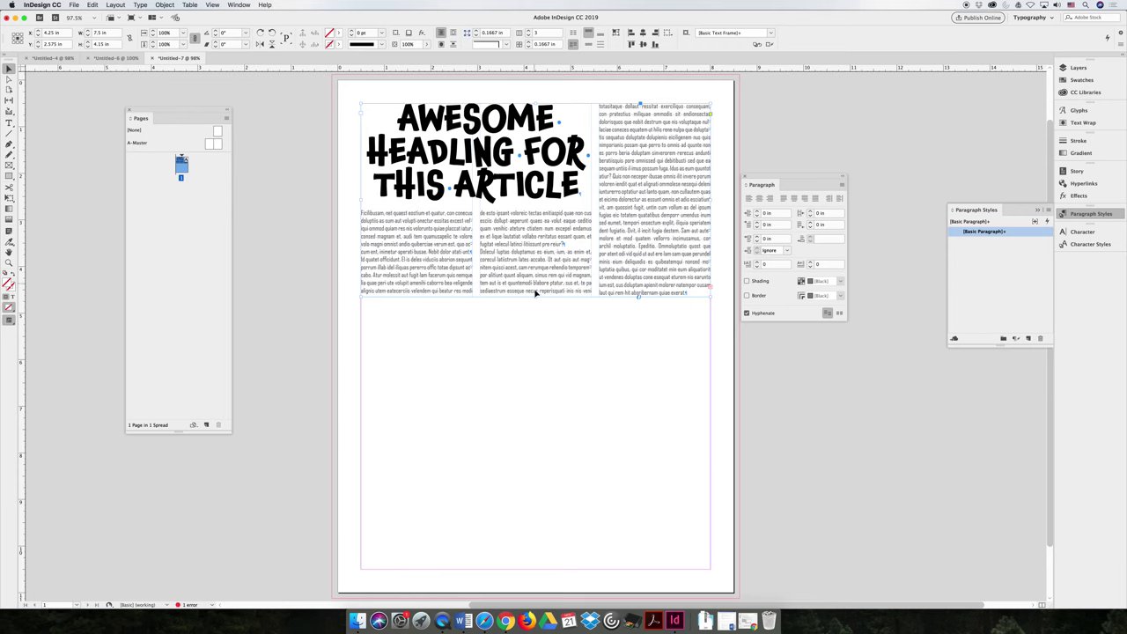
# Drag the article frame's bottom down to about 4.73 in height and deselect it.
pyautogui.moveTo(535, 296); pyautogui.dragTo(418, 403)
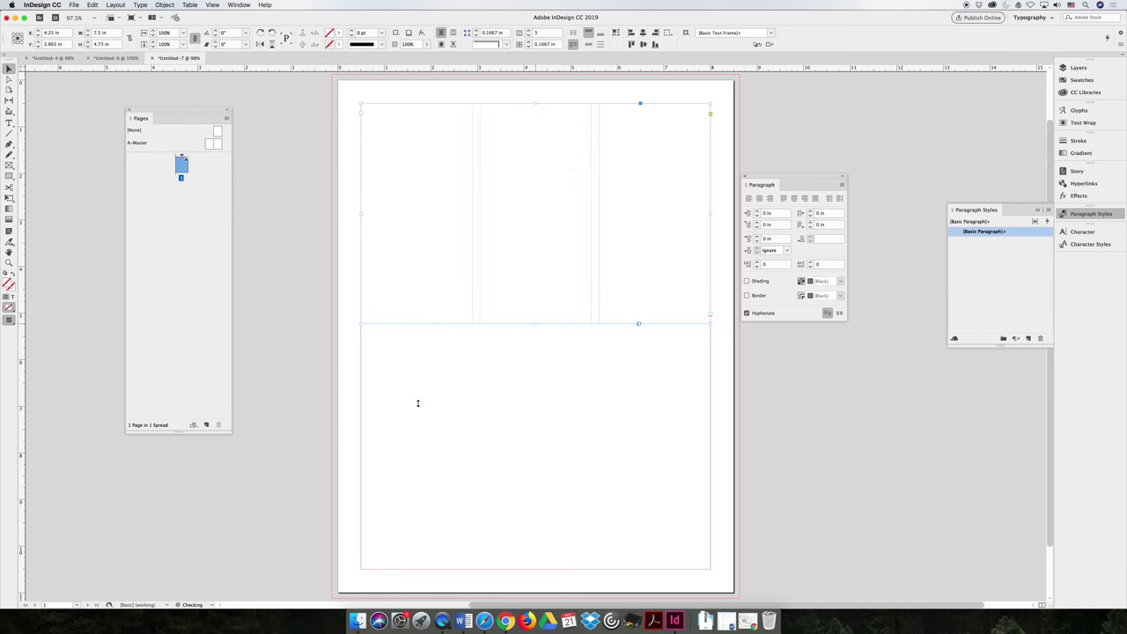
pyautogui.click(285, 373)
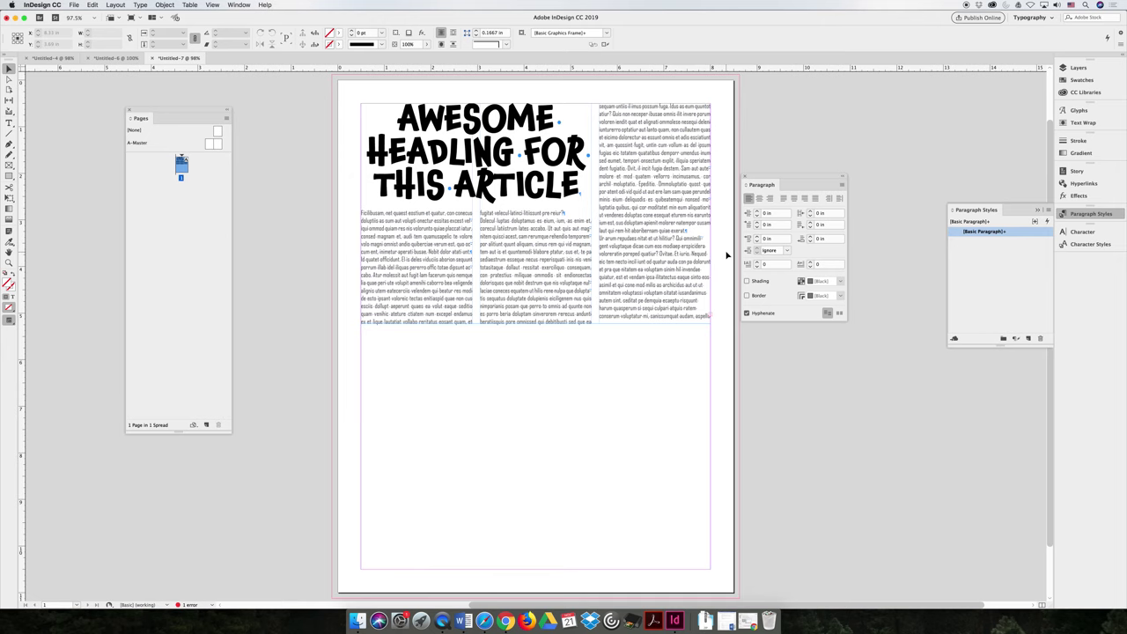